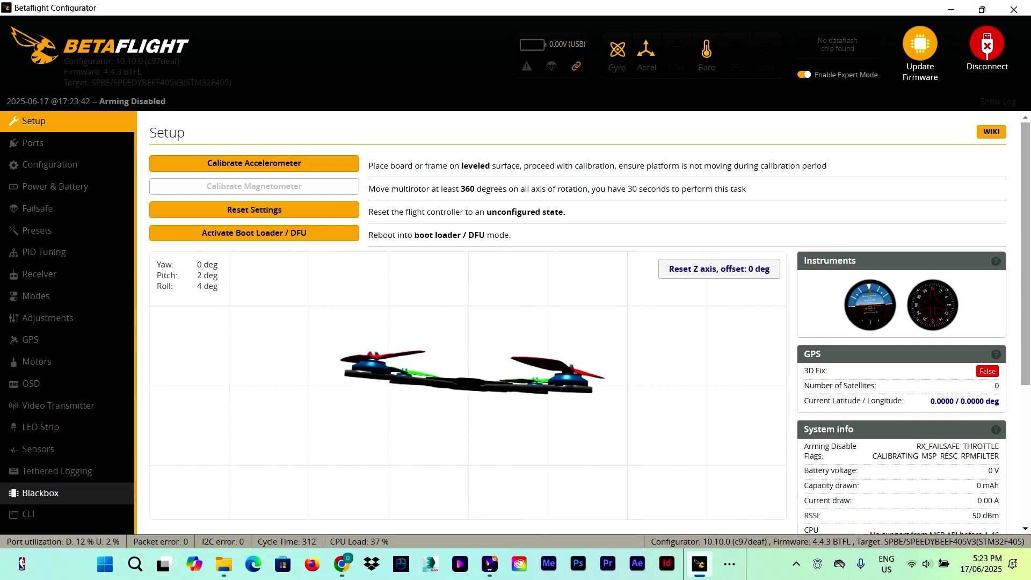
Reboot the flight controller into bootloader mode by running the command bl in the CLI
{"action": "left_click", "coordinate": [28, 514]}
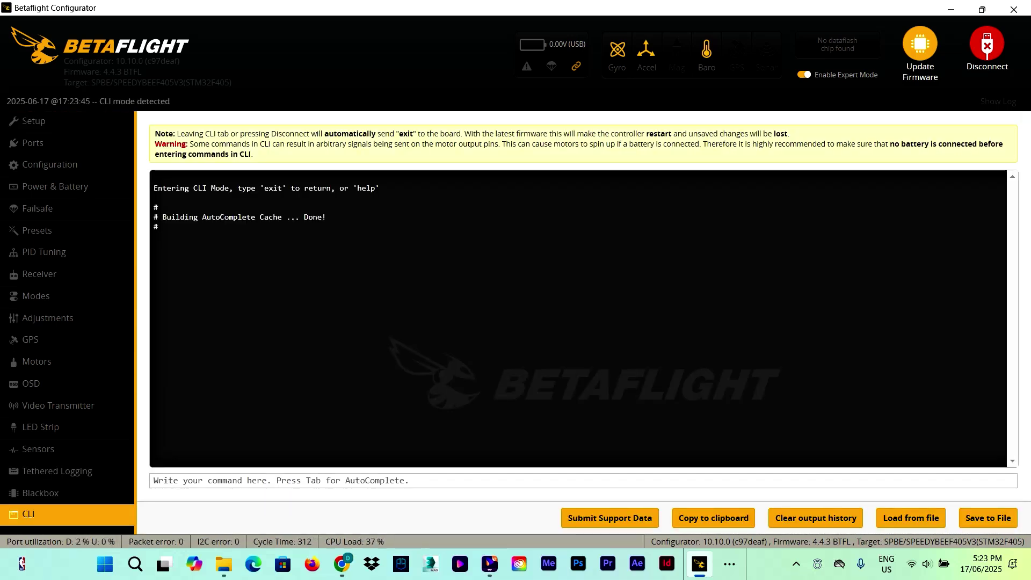
{"action": "type", "text": "bl"}
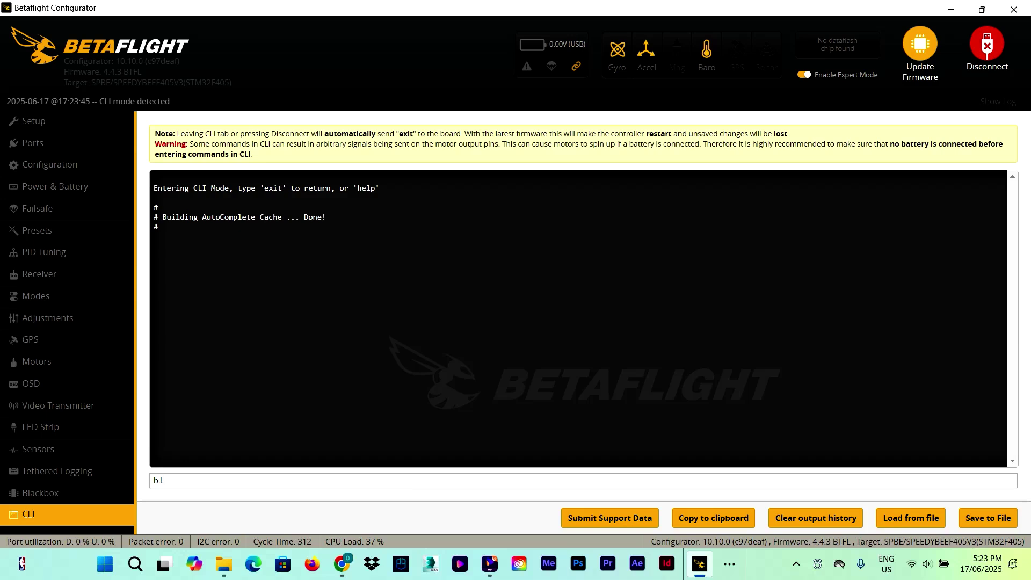
{"action": "key", "text": "Return"}
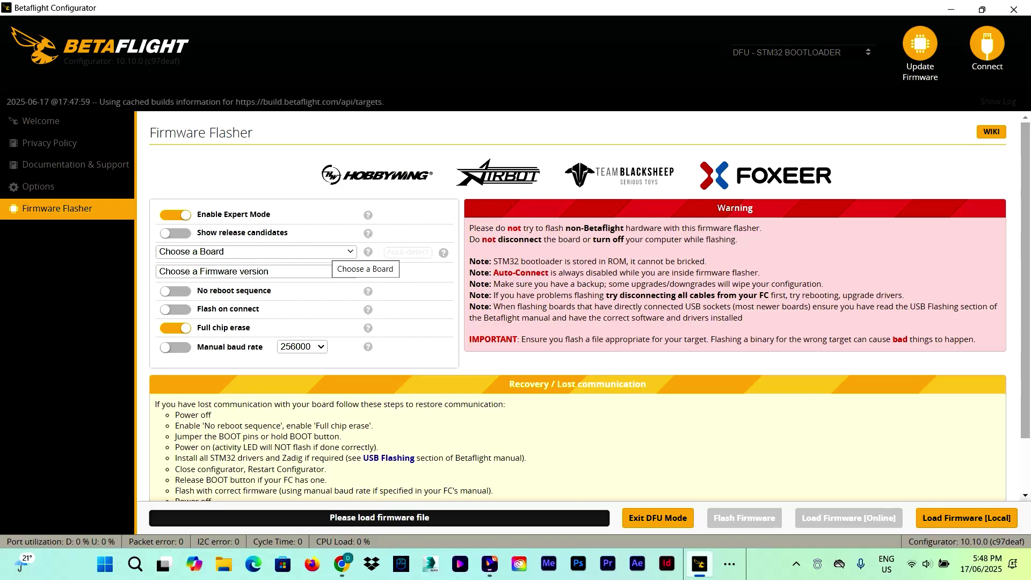
Search the firmware flasher's board list for speedybee and choose SPEEDYBEEF405V3 as the target board
{"action": "left_click", "coordinate": [329, 251]}
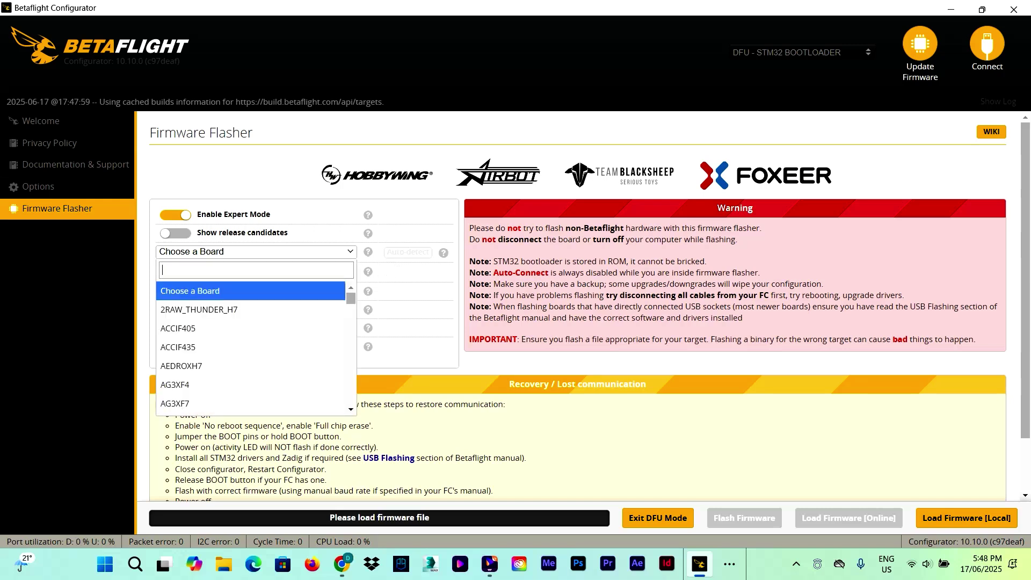
{"action": "type", "text": "speedy"}
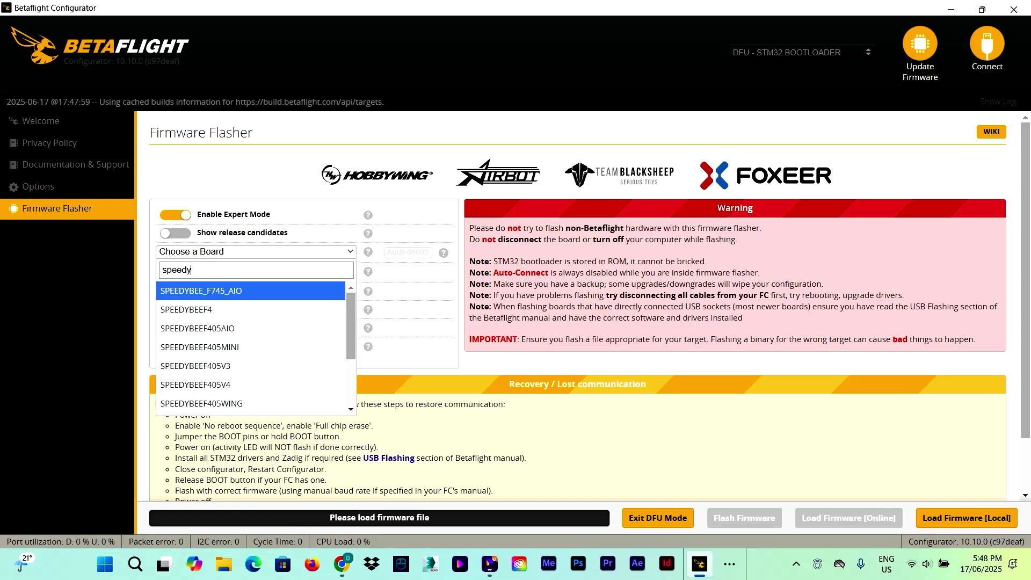
{"action": "type", "text": "bee"}
{"action": "key", "text": "Down"}
{"action": "key", "text": "Down"}
{"action": "key", "text": "Down"}
{"action": "key", "text": "Down"}
{"action": "key", "text": "Return"}
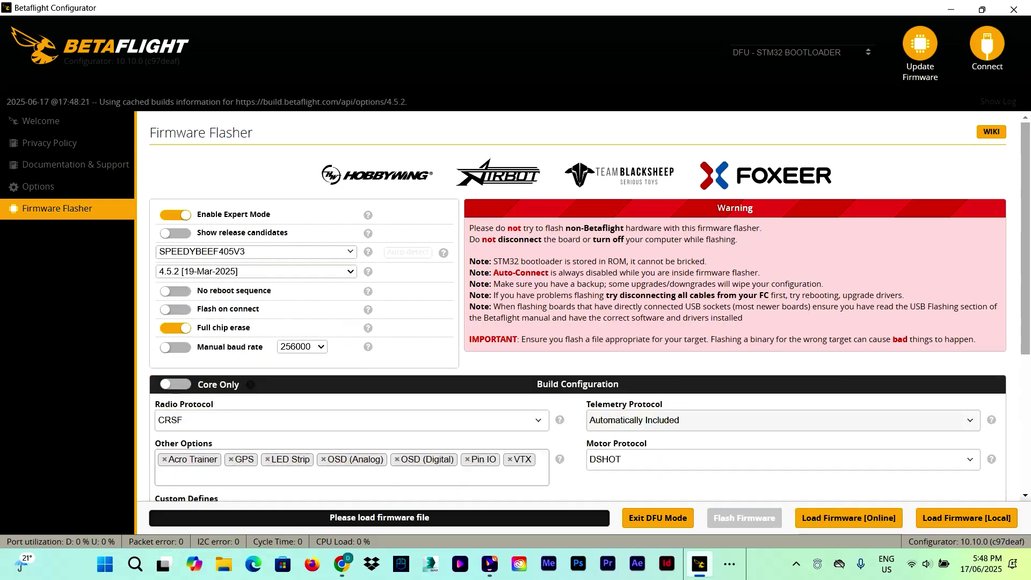
Choose firmware version 4.5.0 [28-Apr-2024] for the selected board
{"action": "key", "text": "alt+Down"}
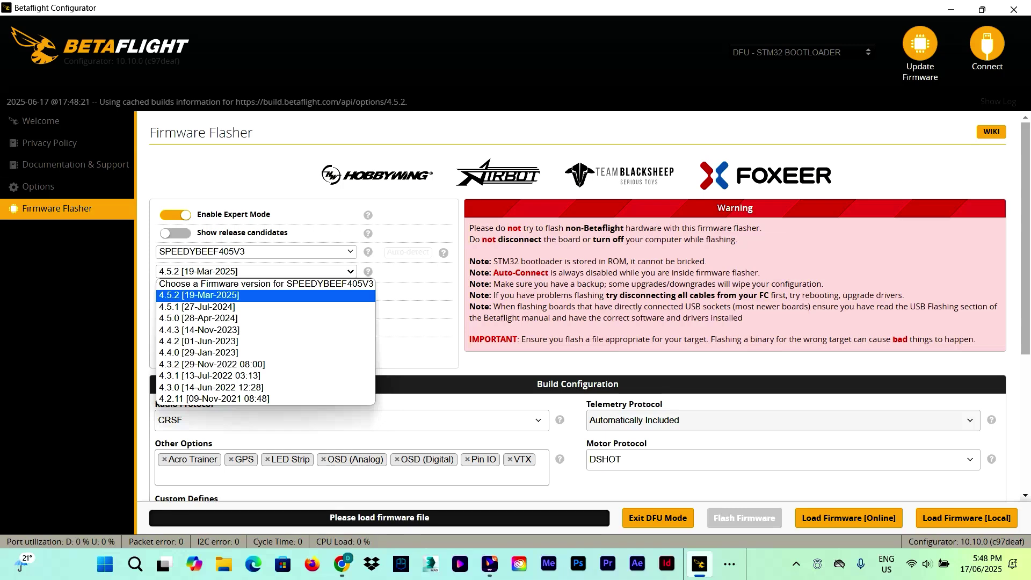
{"action": "key", "text": "Down"}
{"action": "key", "text": "Down"}
{"action": "key", "text": "Return"}
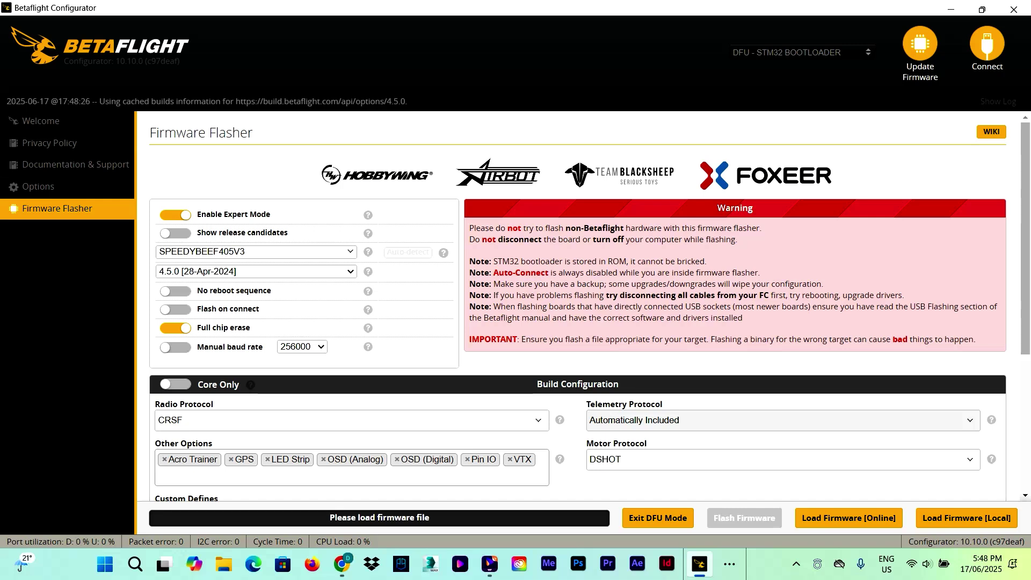
Remove Acro Trainer and OSD (Analog) from the other options of the build configuration
{"action": "scroll", "coordinate": [589, 309], "scroll_direction": "down", "scroll_amount": 3}
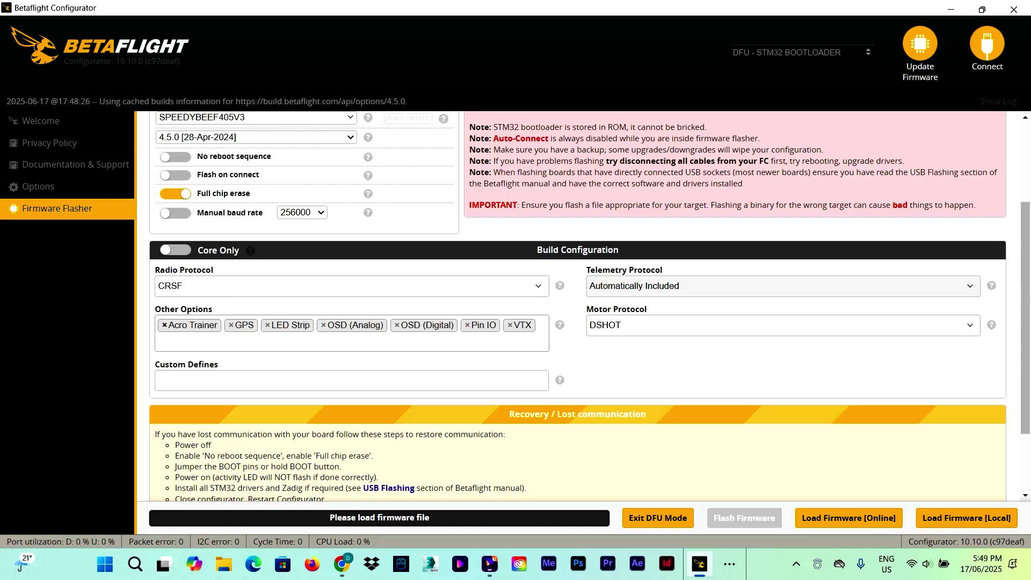
{"action": "left_click", "coordinate": [165, 325]}
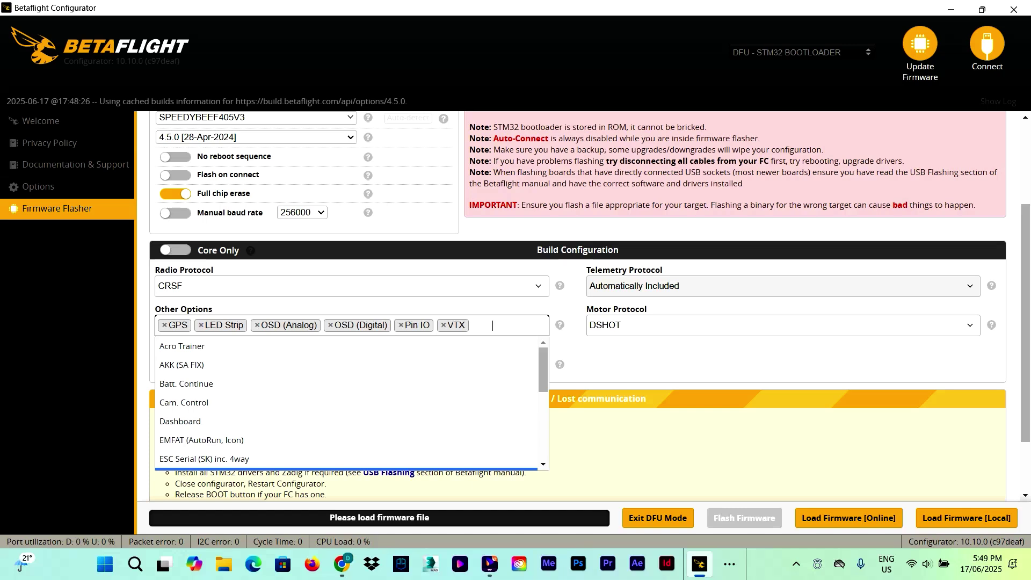
{"action": "left_click", "coordinate": [257, 325]}
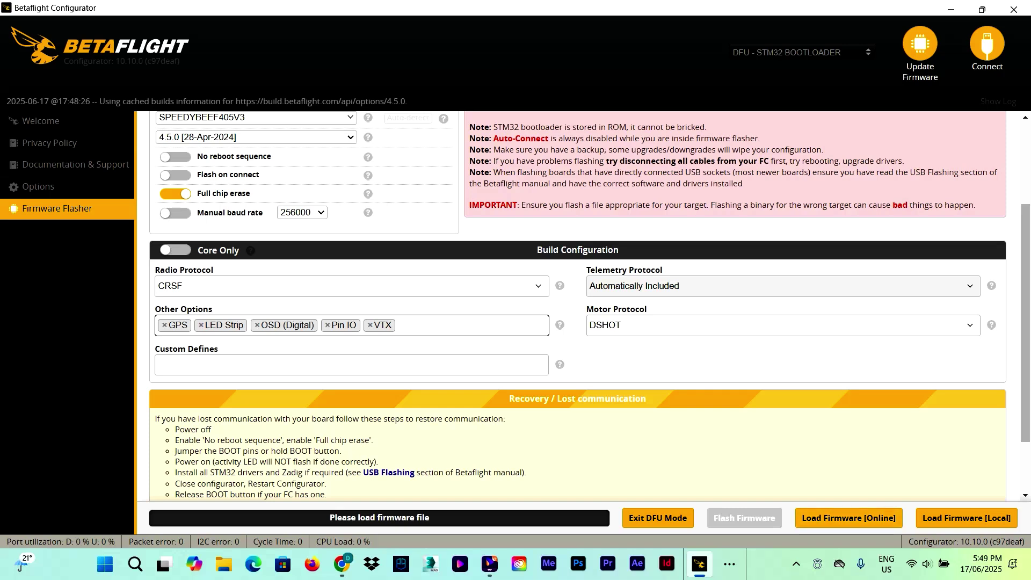
{"action": "scroll", "coordinate": [590, 305], "scroll_direction": "up", "scroll_amount": 3}
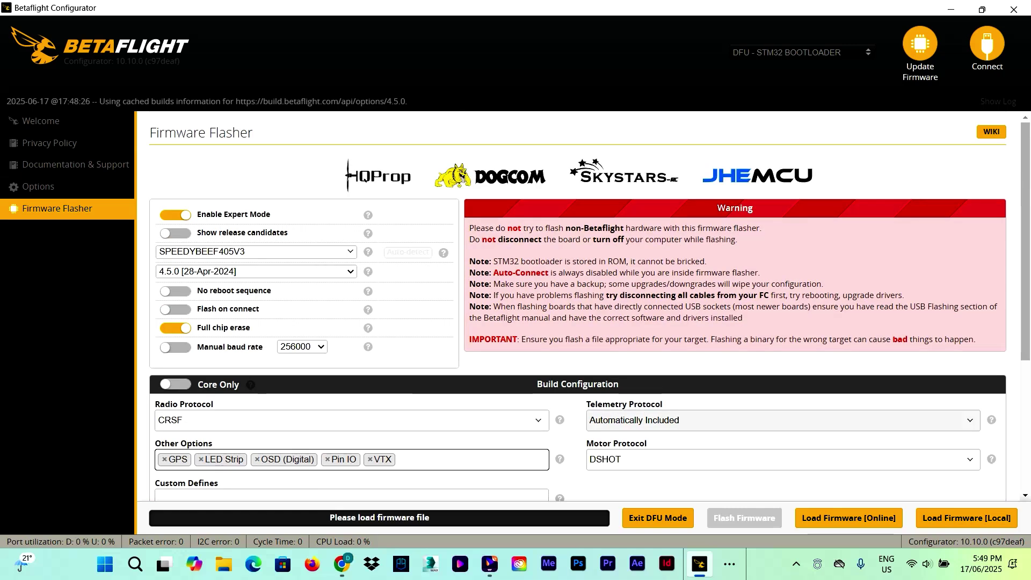
{"action": "scroll", "coordinate": [577, 306], "scroll_direction": "down", "scroll_amount": 3}
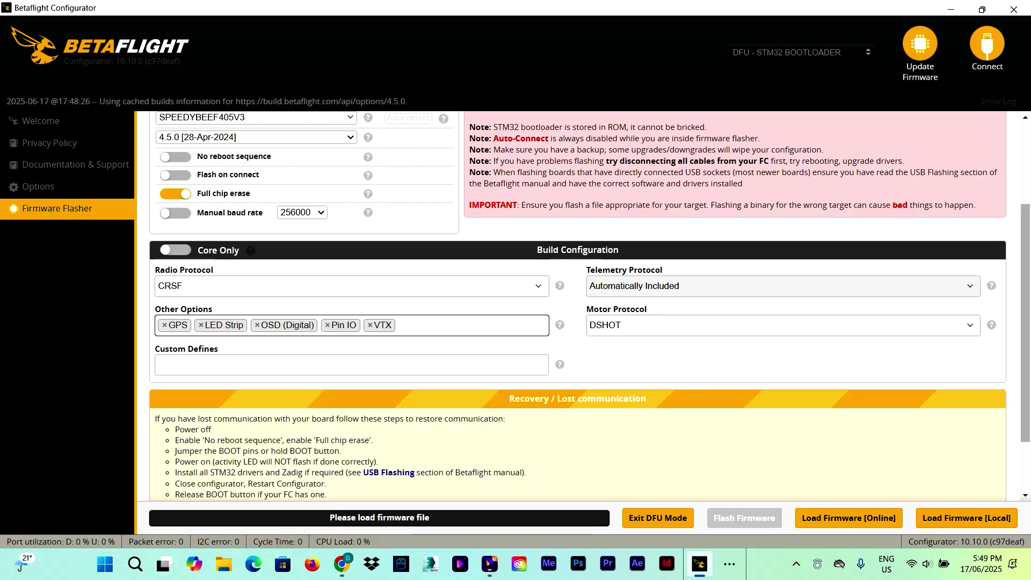
Look through the list of other build options available for the firmware, without adding any
{"action": "left_click", "coordinate": [419, 326]}
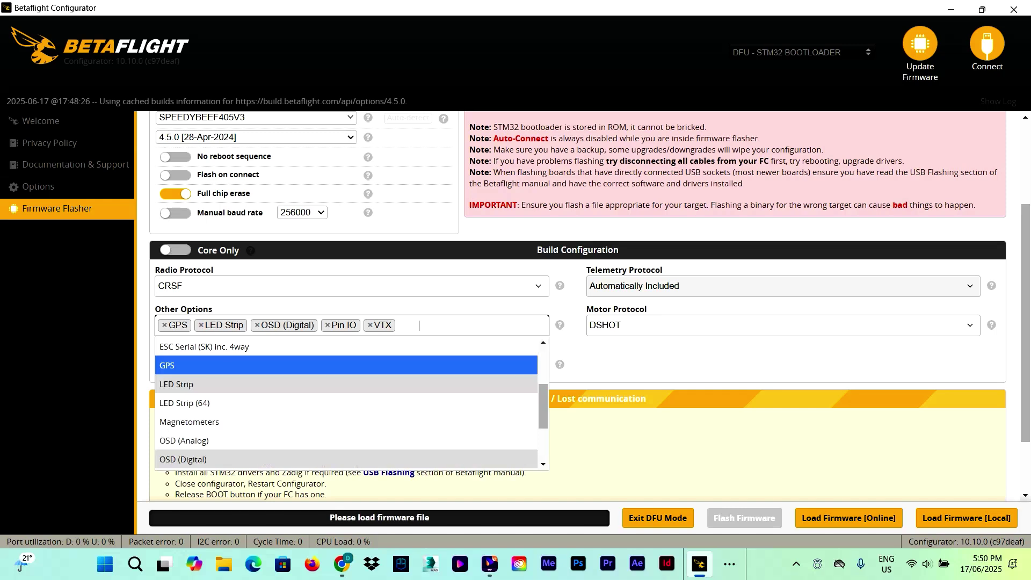
{"action": "key", "text": "Down"}
{"action": "key", "text": "Down"}
{"action": "key", "text": "Down"}
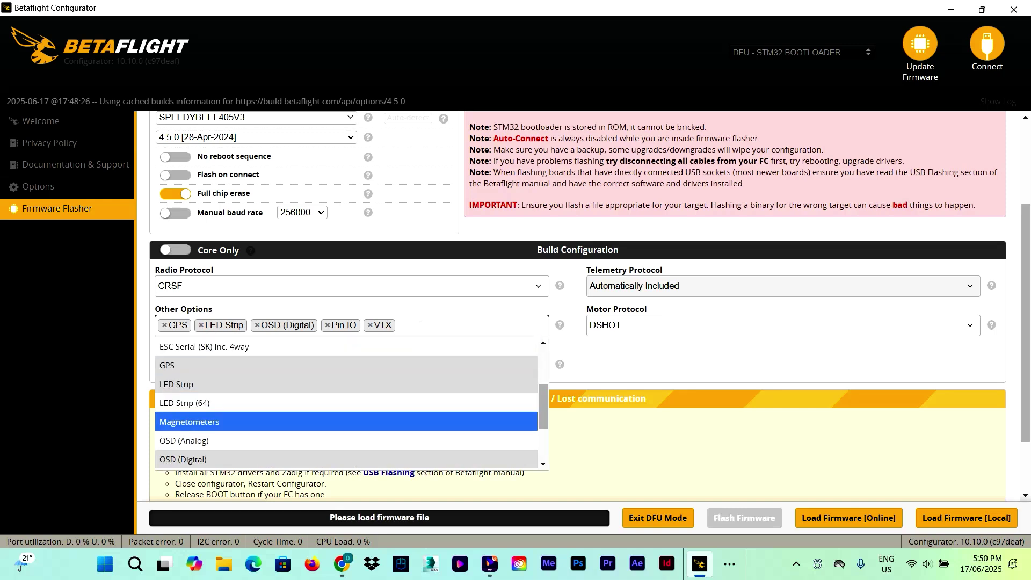
{"action": "key", "text": "Down"}
{"action": "key", "text": "Down"}
{"action": "key", "text": "Down"}
{"action": "key", "text": "Down"}
{"action": "key", "text": "Down"}
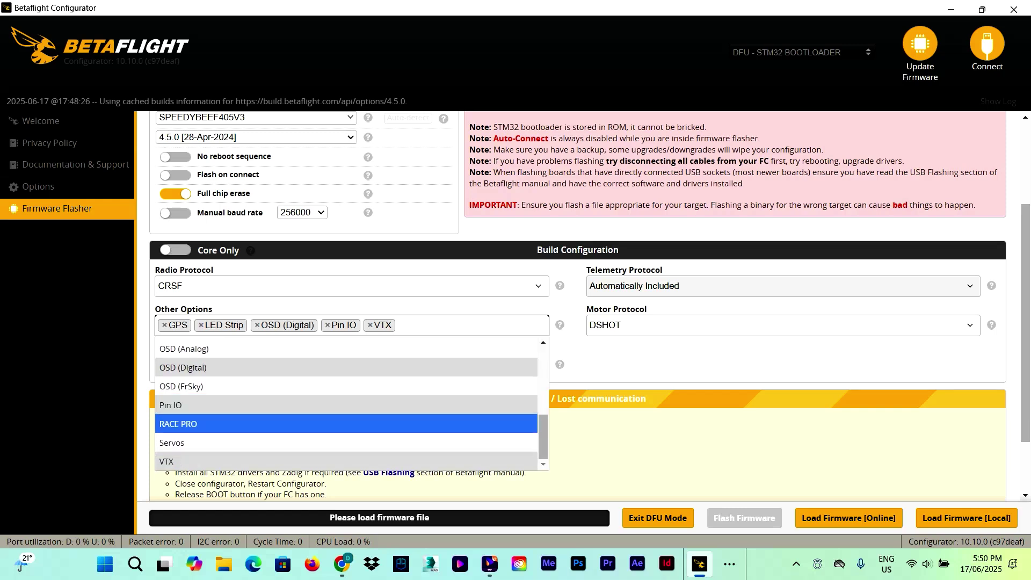
{"action": "key", "text": "Down"}
{"action": "key", "text": "Down"}
{"action": "key", "text": "Up"}
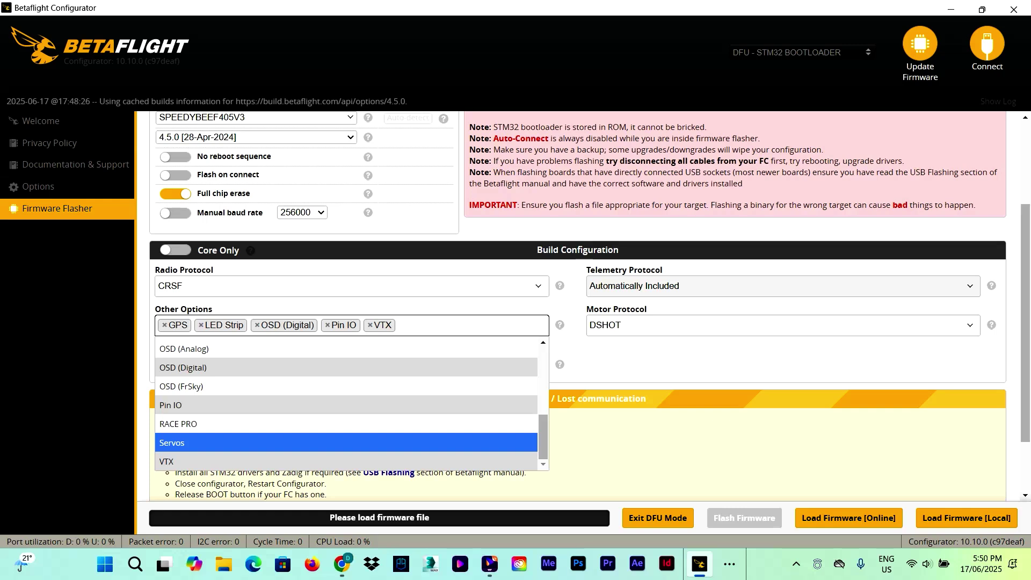
{"action": "key", "text": "Up"}
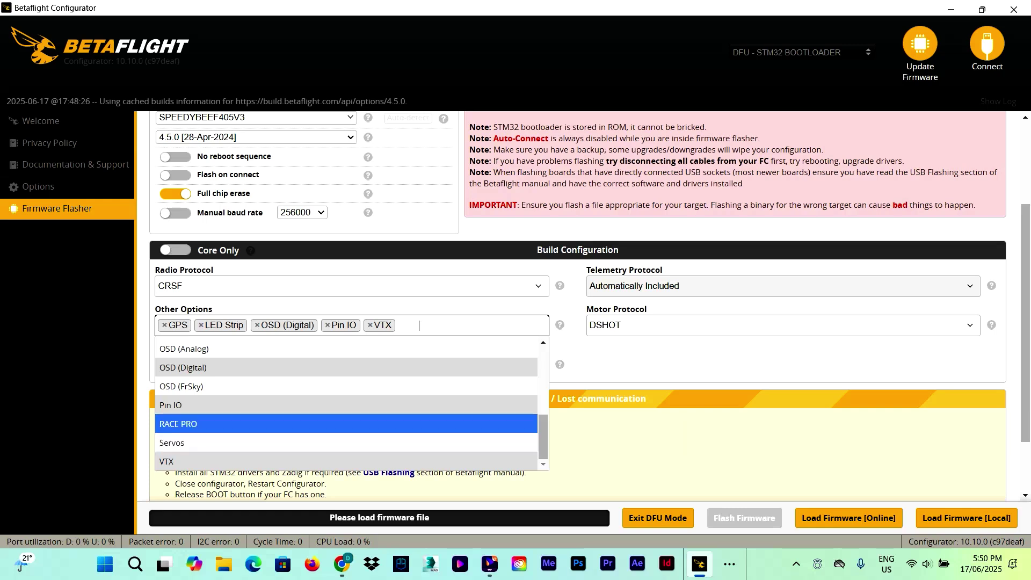
{"action": "key", "text": "Up"}
{"action": "key", "text": "Up"}
{"action": "key", "text": "Up"}
{"action": "key", "text": "Up"}
{"action": "key", "text": "Up"}
{"action": "key", "text": "Up"}
{"action": "key", "text": "Up"}
{"action": "key", "text": "Up"}
{"action": "key", "text": "Up"}
{"action": "key", "text": "Up"}
{"action": "key", "text": "Up"}
{"action": "key", "text": "Up"}
{"action": "key", "text": "Up"}
{"action": "key", "text": "Up"}
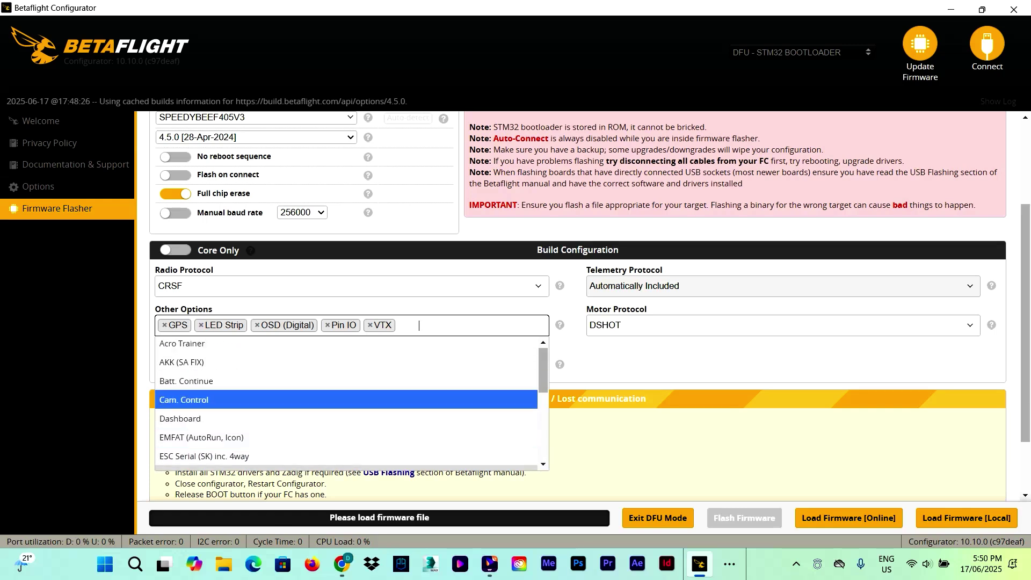
{"action": "key", "text": "Up"}
{"action": "key", "text": "Escape"}
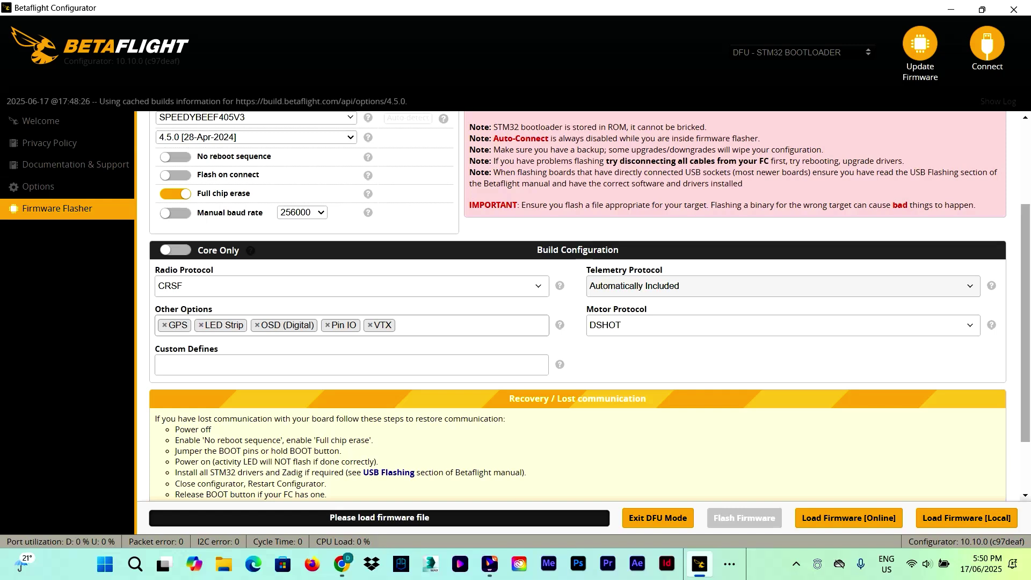
Load the configured firmware build online and flash it to the flight controller
{"action": "scroll", "coordinate": [590, 310], "scroll_direction": "down", "scroll_amount": 4}
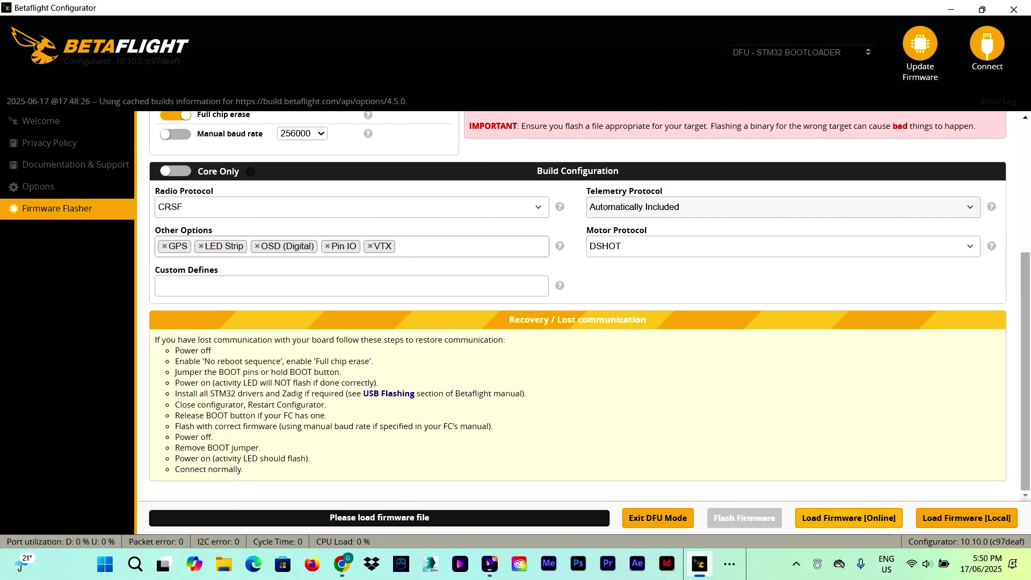
{"action": "left_click", "coordinate": [849, 518]}
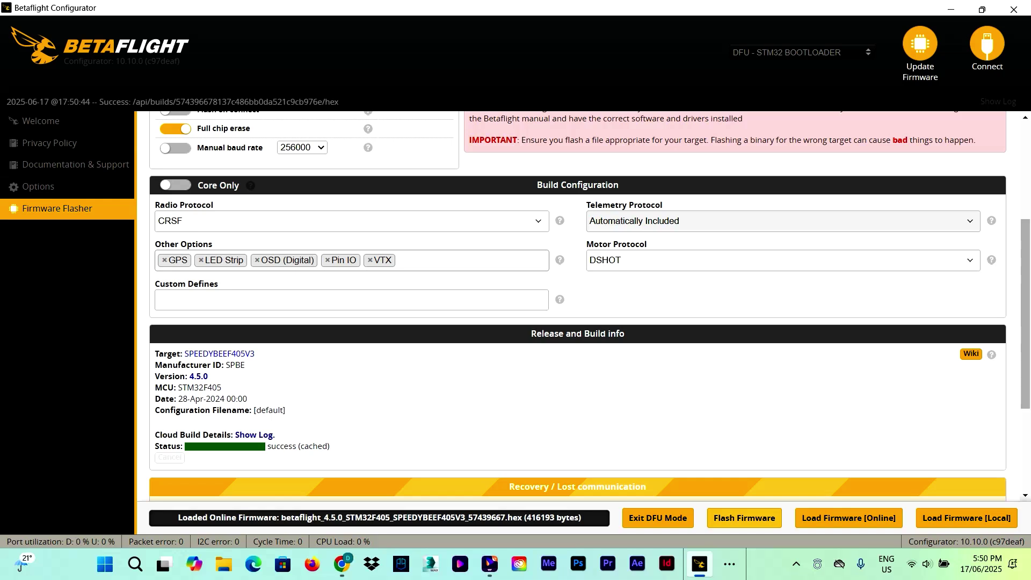
{"action": "left_click", "coordinate": [744, 518]}
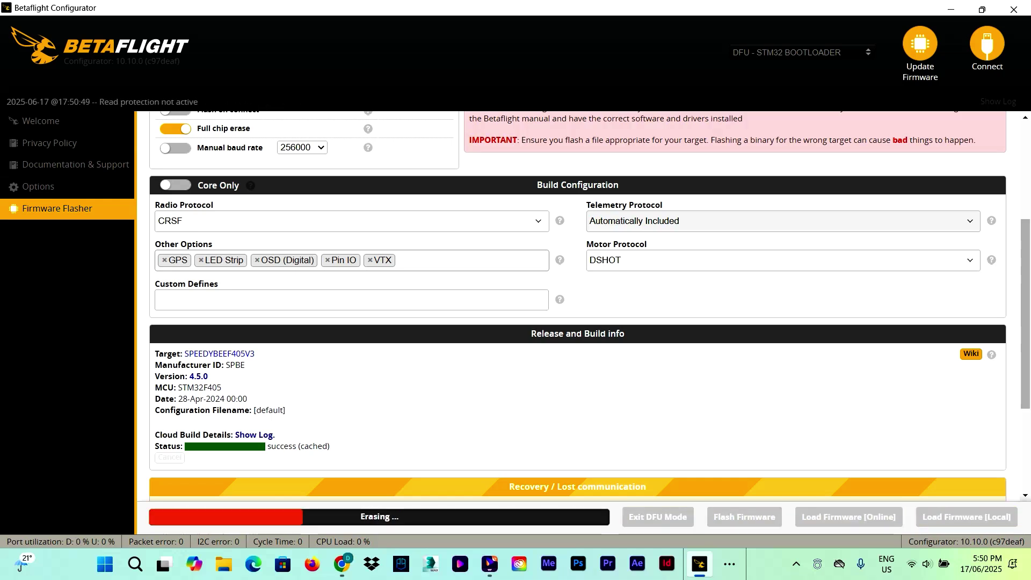
{"action": "scroll", "coordinate": [590, 322], "scroll_direction": "down", "scroll_amount": 1}
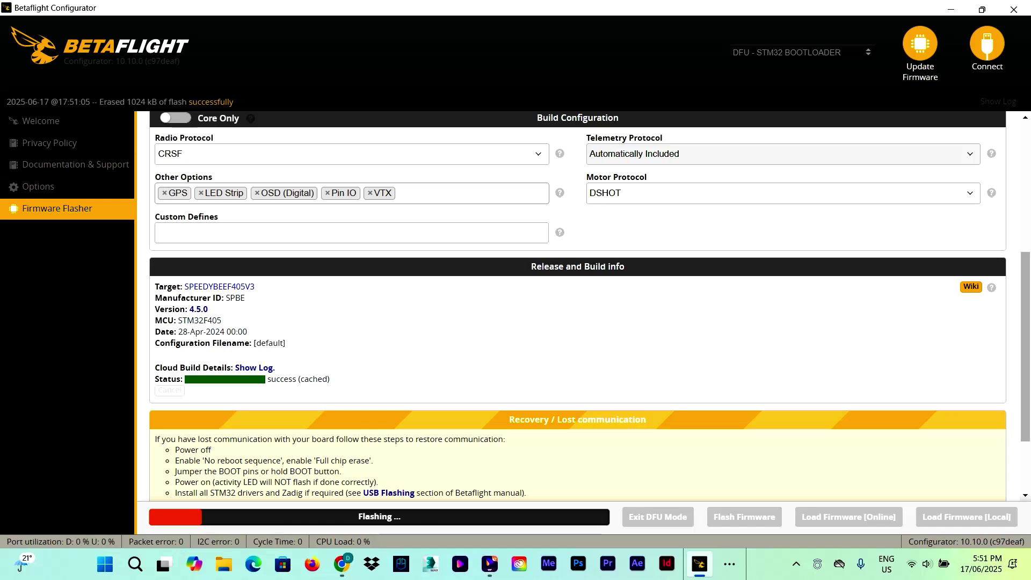
{"action": "scroll", "coordinate": [577, 307], "scroll_direction": "down", "scroll_amount": 1}
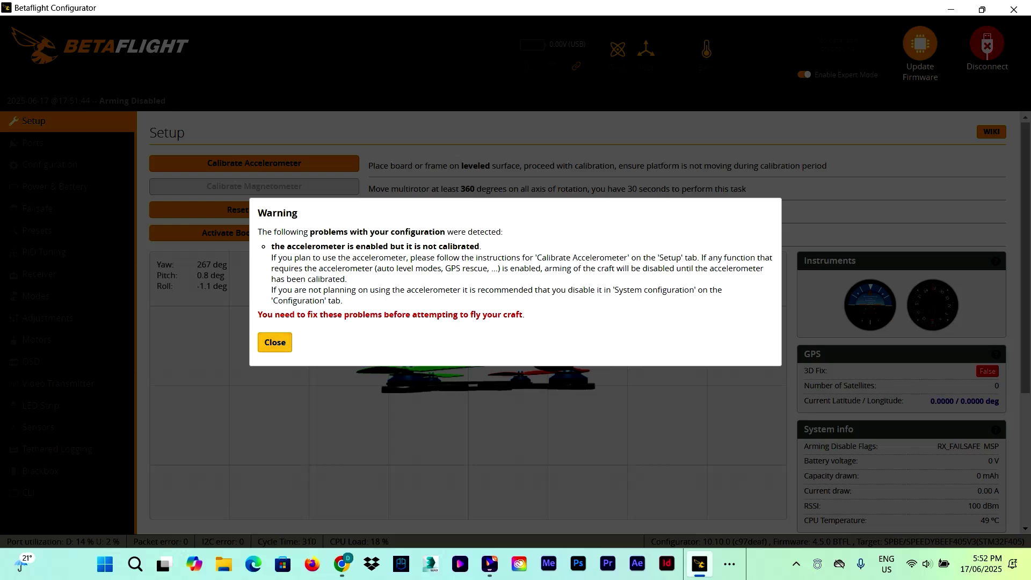
Dismiss the configuration warning, calibrate the accelerometer, and reset the model's Z axis
{"action": "left_click", "coordinate": [275, 342]}
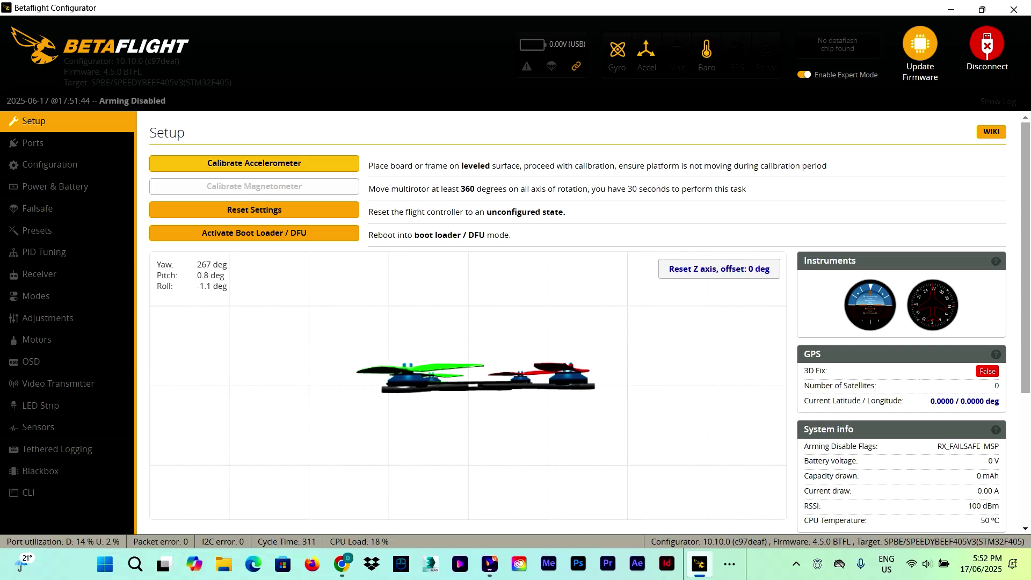
{"action": "left_click", "coordinate": [254, 162]}
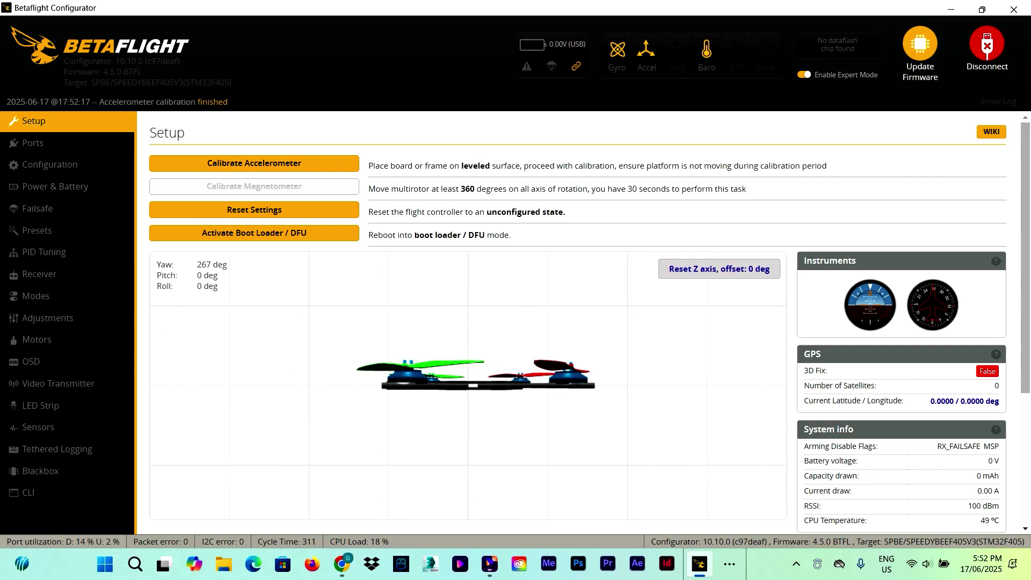
{"action": "left_click", "coordinate": [719, 269]}
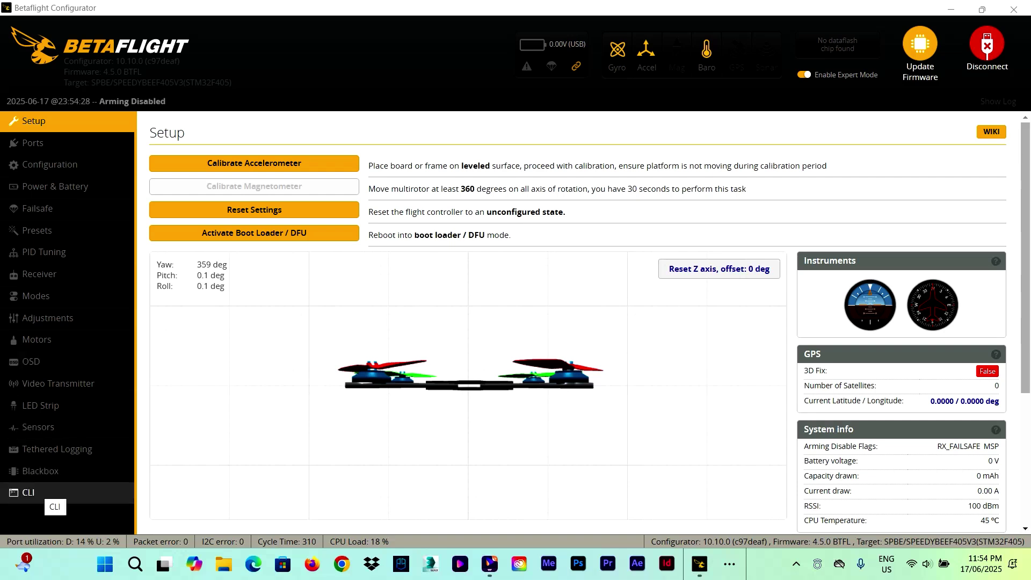
Check the installed firmware version by running the version command in the CLI
{"action": "left_click", "coordinate": [54, 493]}
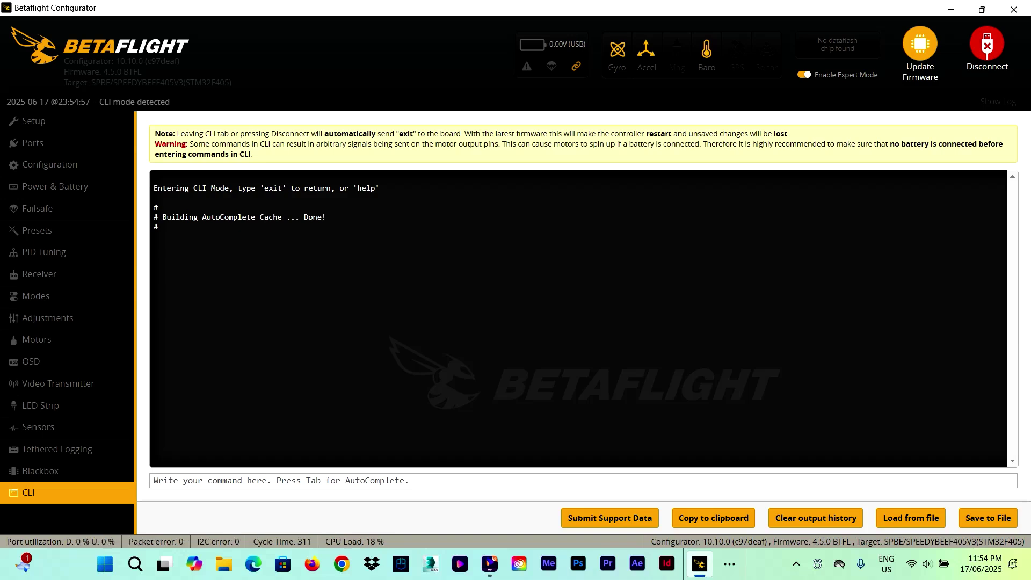
{"action": "type", "text": "version"}
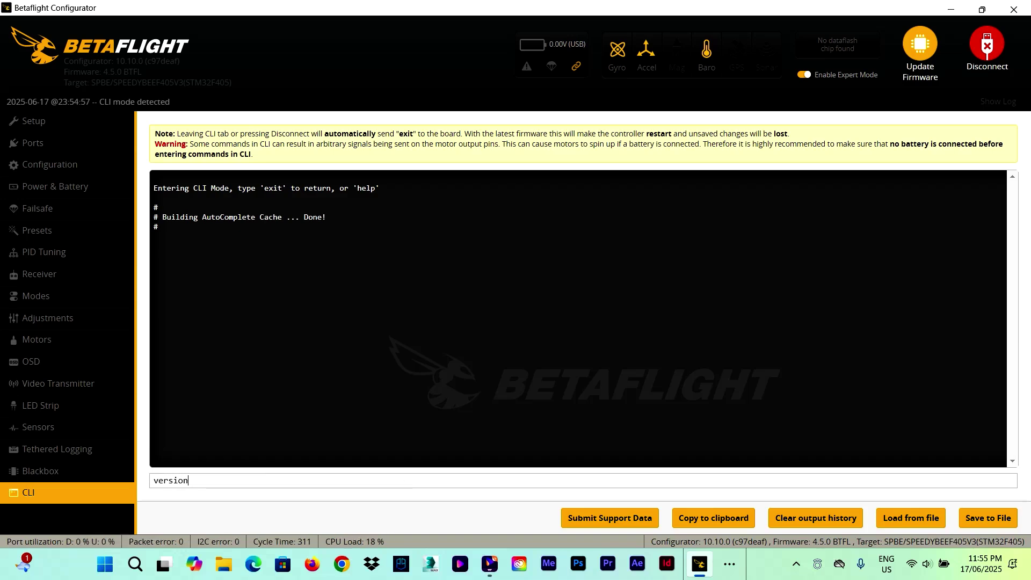
{"action": "key", "text": "Return"}
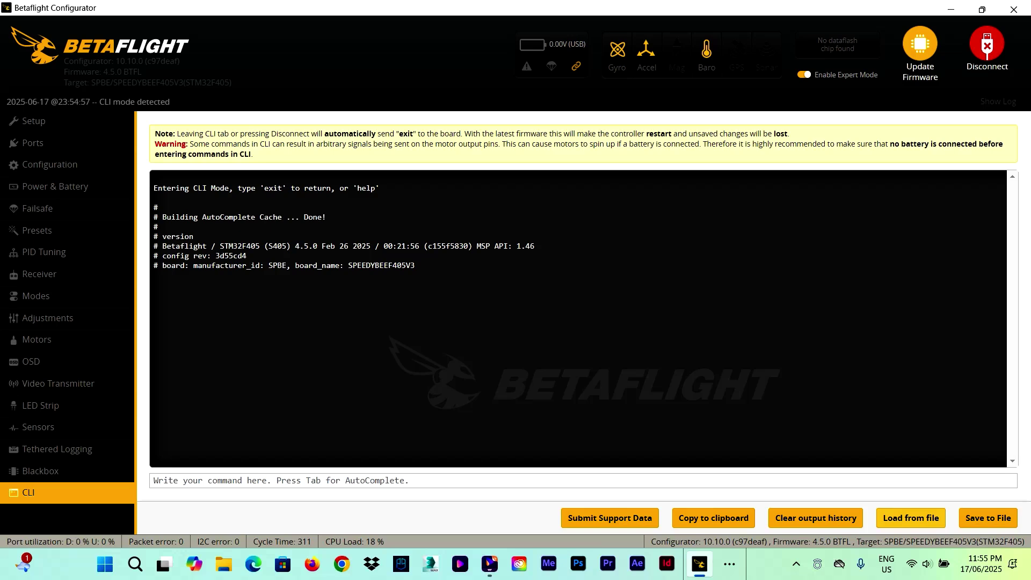
Load the dump file BTFL_cli_APEX_EVO 5 DC_20250617_171222_SPEEDYBEEF405V3.txt into the CLI, review its commands through to the end, and execute them
{"action": "left_click", "coordinate": [911, 517]}
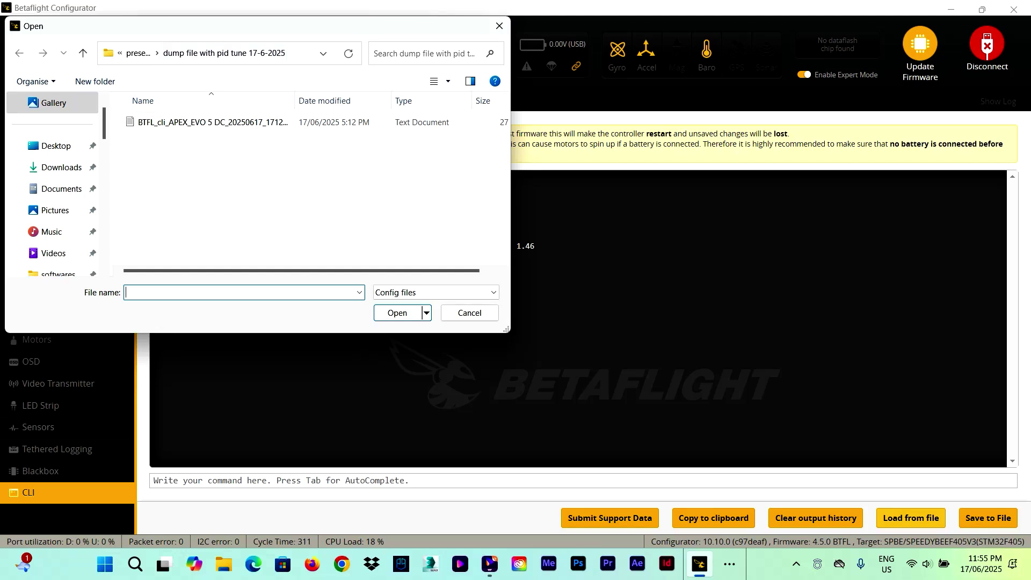
{"action": "left_click", "coordinate": [213, 122]}
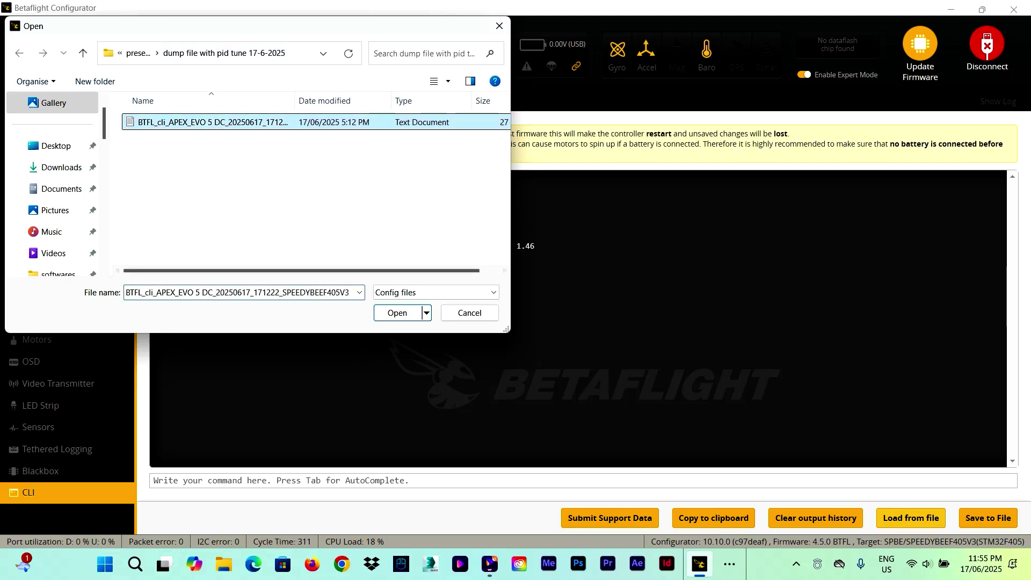
{"action": "key", "text": "Return"}
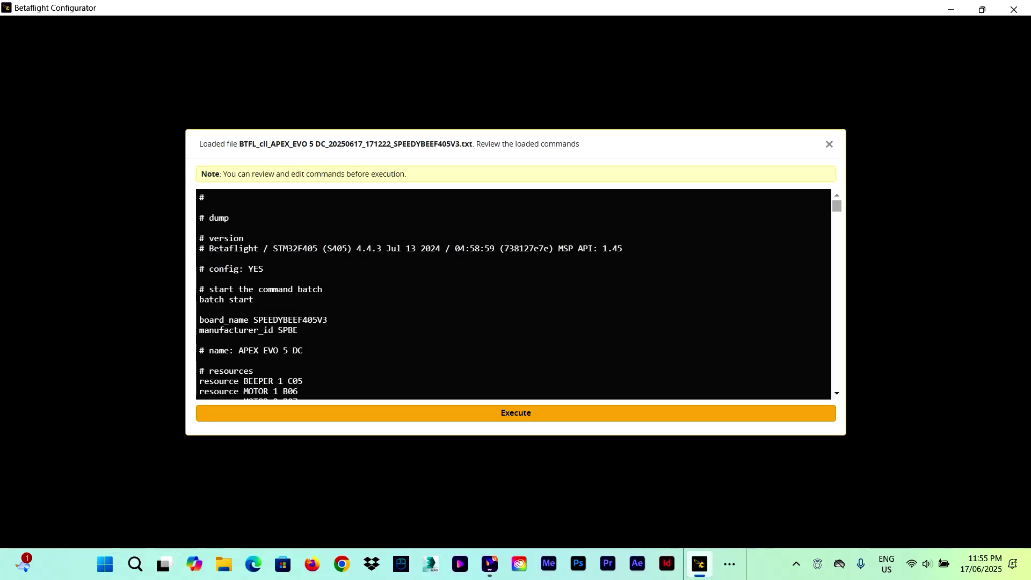
{"action": "key", "text": "ctrl+End"}
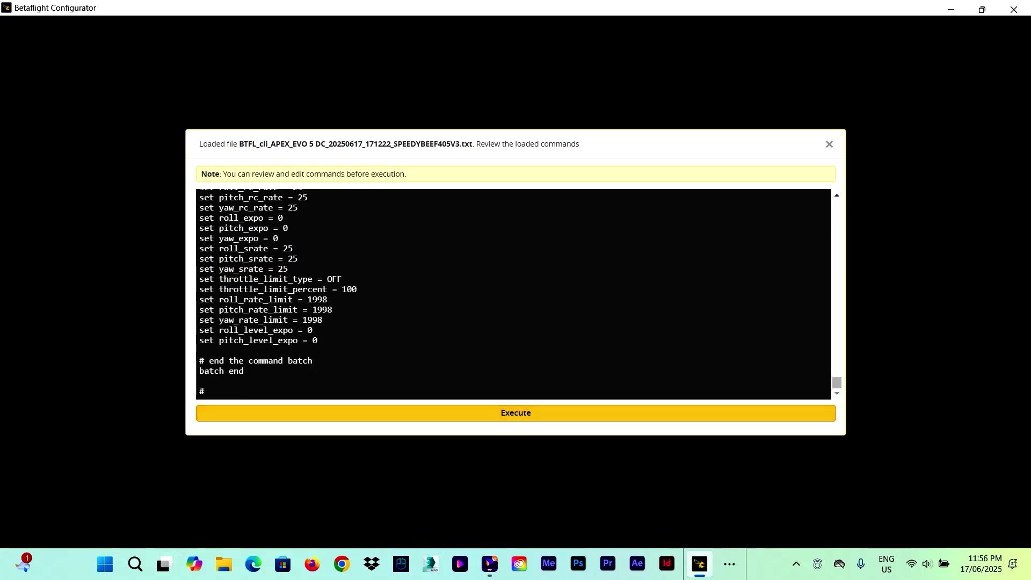
{"action": "key", "text": "Return"}
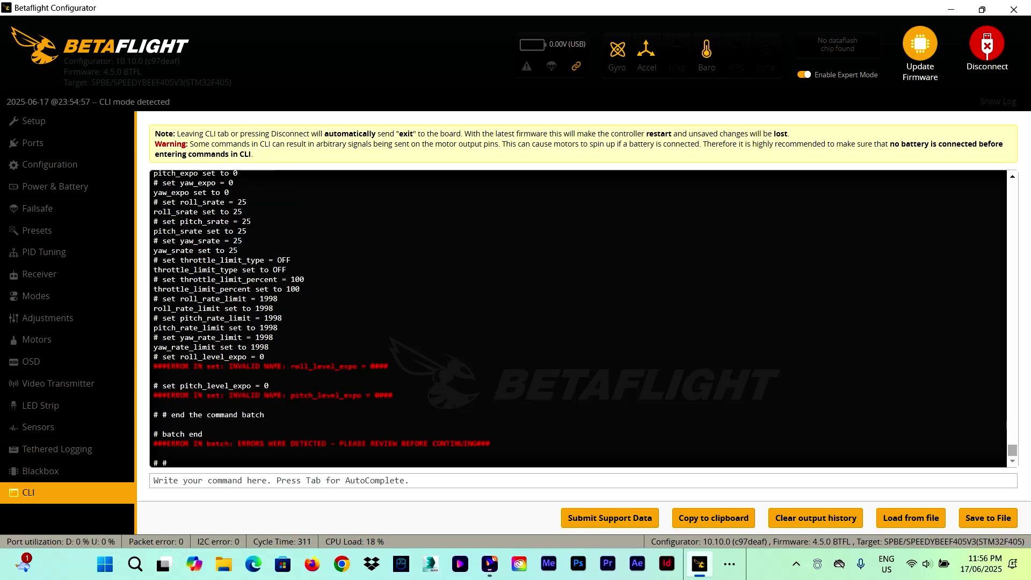
Examine the CLI output of the restored dump from end to start for commands that were rejected with errors
{"action": "scroll", "coordinate": [577, 317], "scroll_direction": "up", "scroll_amount": 15}
{"action": "scroll", "coordinate": [577, 317], "scroll_direction": "up", "scroll_amount": 10}
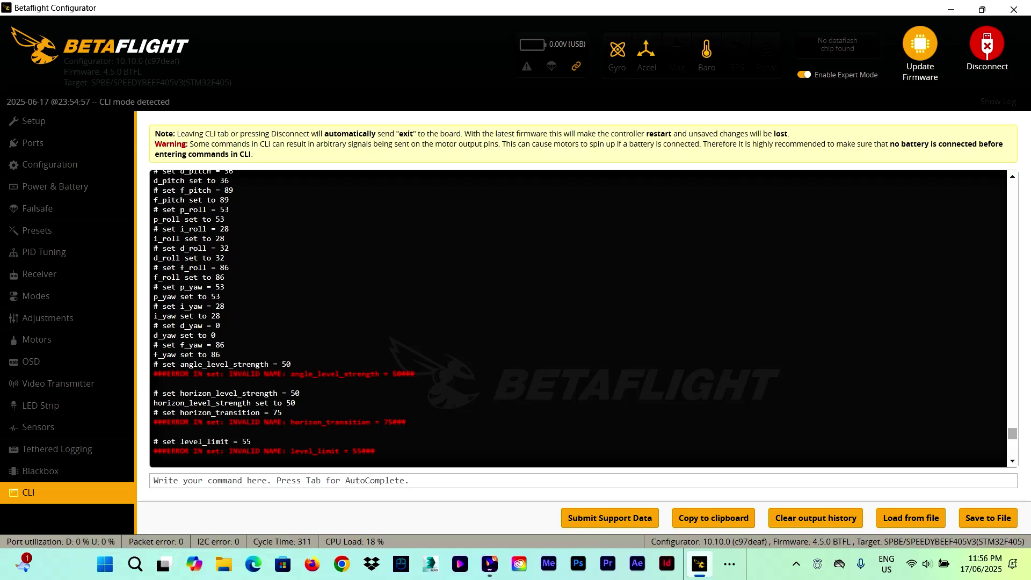
{"action": "scroll", "coordinate": [577, 317], "scroll_direction": "up", "scroll_amount": 15}
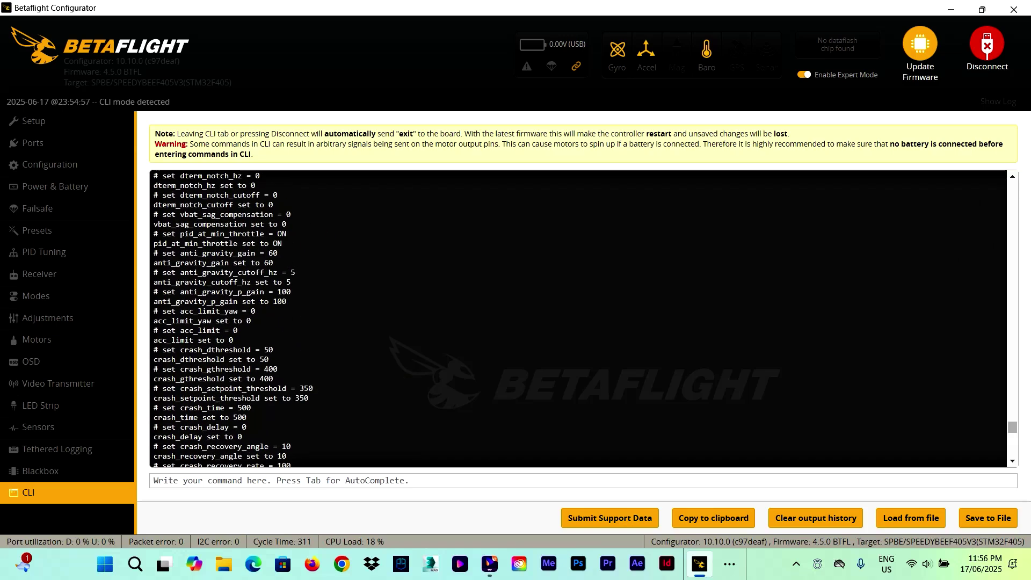
{"action": "scroll", "coordinate": [578, 317], "scroll_direction": "up", "scroll_amount": 15}
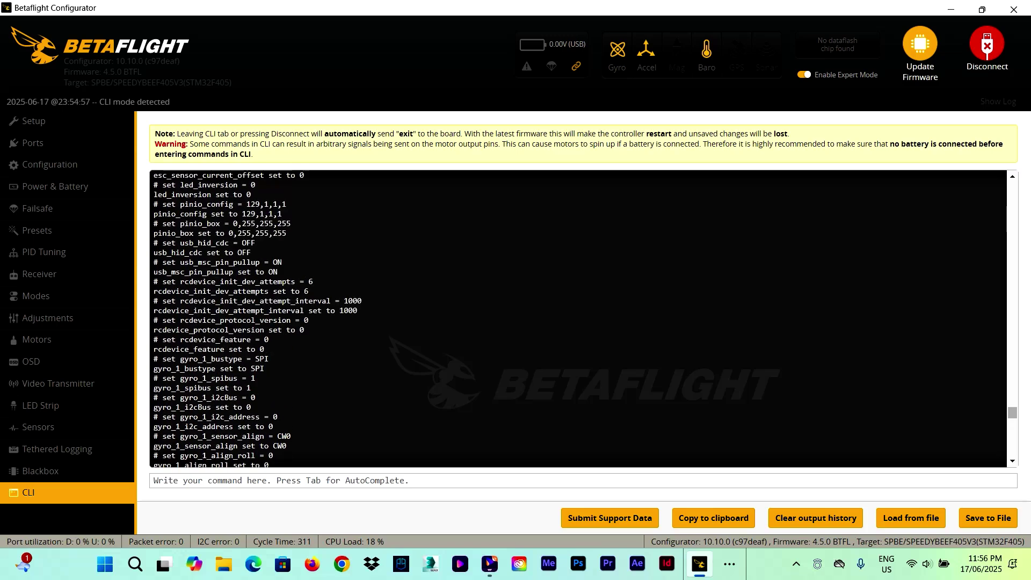
{"action": "scroll", "coordinate": [577, 317], "scroll_direction": "up", "scroll_amount": 10}
{"action": "scroll", "coordinate": [577, 317], "scroll_direction": "down", "scroll_amount": 4}
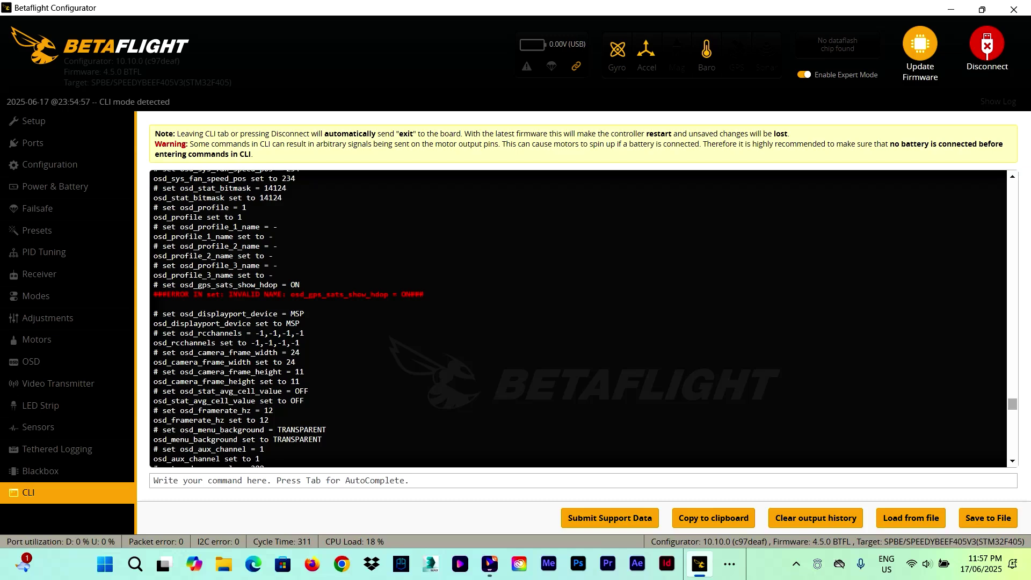
{"action": "scroll", "coordinate": [578, 318], "scroll_direction": "up", "scroll_amount": 20}
{"action": "scroll", "coordinate": [578, 318], "scroll_direction": "up", "scroll_amount": 20}
{"action": "scroll", "coordinate": [578, 318], "scroll_direction": "down", "scroll_amount": 3}
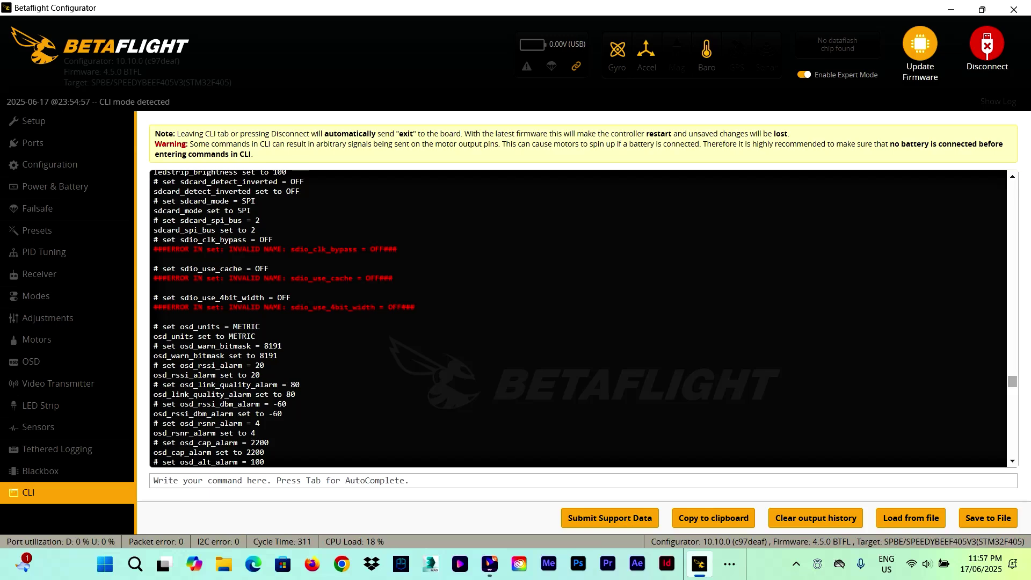
{"action": "scroll", "coordinate": [578, 318], "scroll_direction": "up", "scroll_amount": 10}
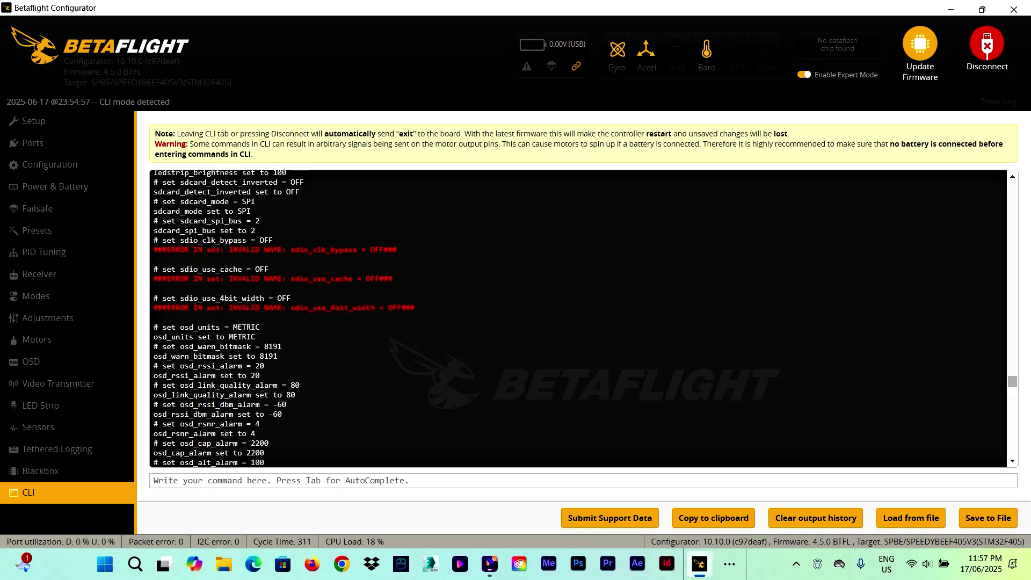
{"action": "scroll", "coordinate": [578, 318], "scroll_direction": "up", "scroll_amount": 10}
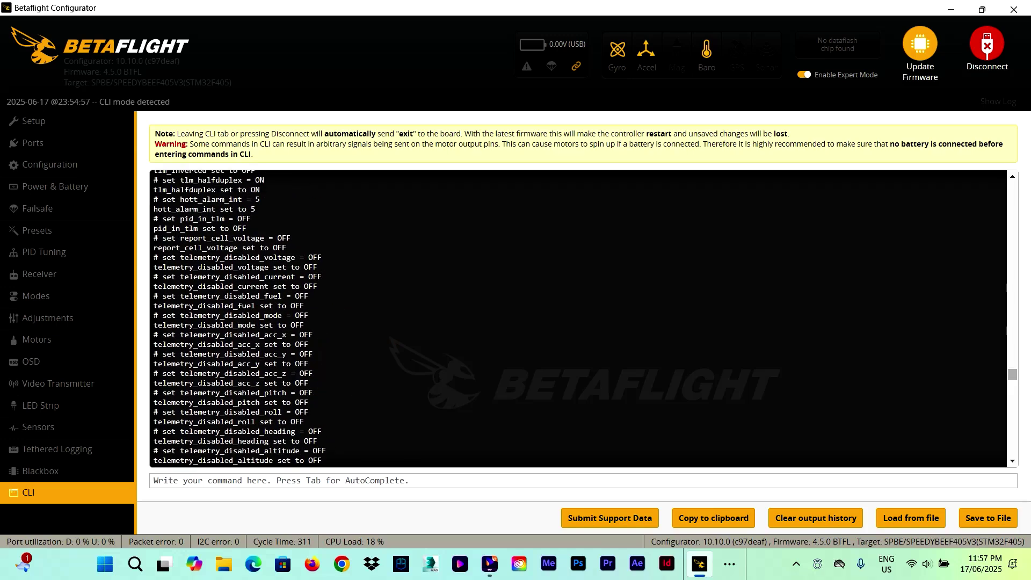
{"action": "scroll", "coordinate": [578, 318], "scroll_direction": "up", "scroll_amount": 5}
{"action": "scroll", "coordinate": [578, 318], "scroll_direction": "down", "scroll_amount": 3}
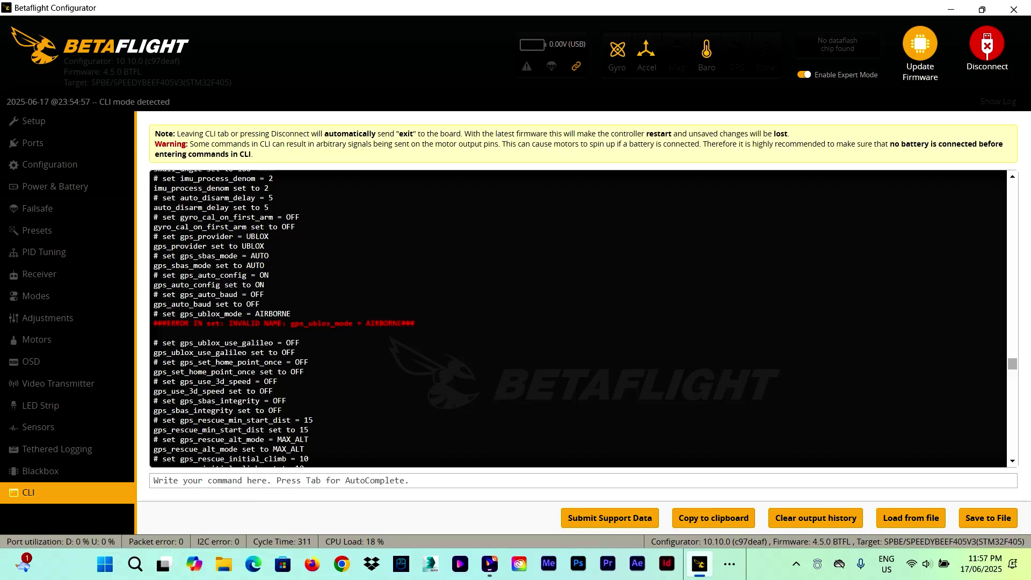
{"action": "scroll", "coordinate": [579, 317], "scroll_direction": "up", "scroll_amount": 15}
{"action": "scroll", "coordinate": [579, 316], "scroll_direction": "up", "scroll_amount": 15}
{"action": "scroll", "coordinate": [579, 317], "scroll_direction": "up", "scroll_amount": 20}
{"action": "scroll", "coordinate": [579, 317], "scroll_direction": "up", "scroll_amount": 20}
{"action": "scroll", "coordinate": [579, 317], "scroll_direction": "up", "scroll_amount": 15}
{"action": "scroll", "coordinate": [578, 318], "scroll_direction": "up", "scroll_amount": 20}
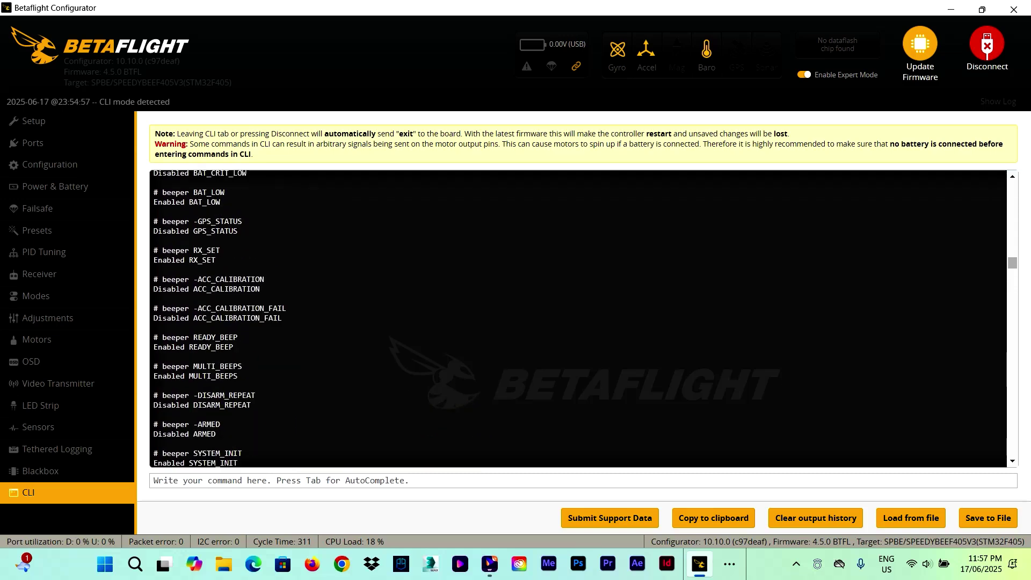
{"action": "scroll", "coordinate": [578, 318], "scroll_direction": "up", "scroll_amount": 20}
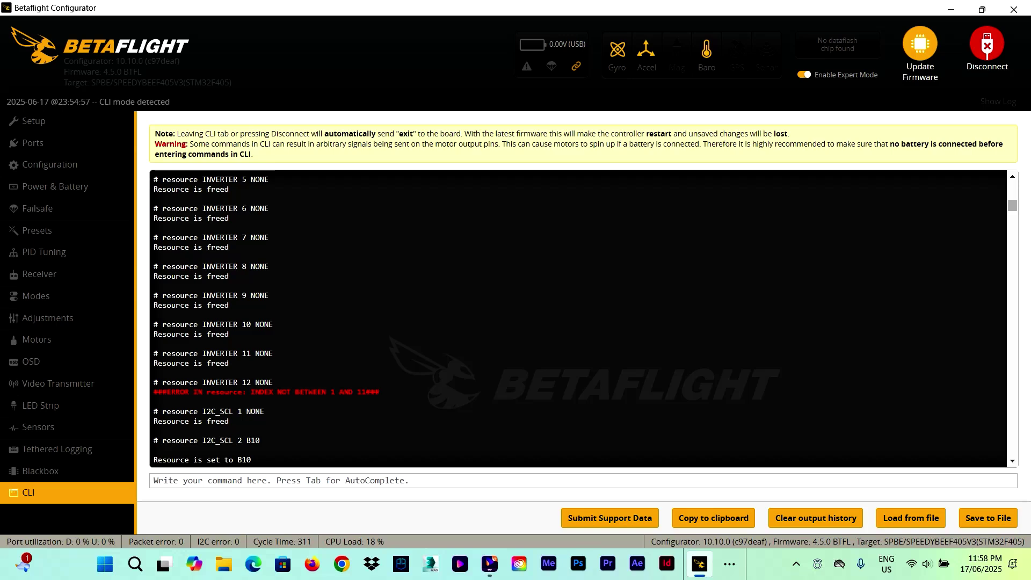
{"action": "scroll", "coordinate": [578, 319], "scroll_direction": "up", "scroll_amount": 8}
{"action": "scroll", "coordinate": [579, 318], "scroll_direction": "down", "scroll_amount": 2}
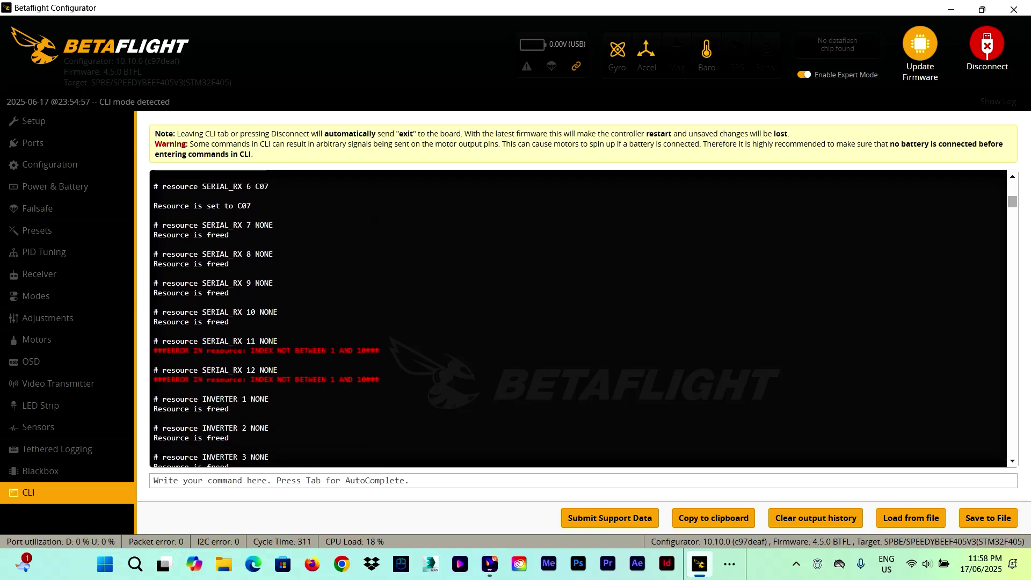
{"action": "scroll", "coordinate": [579, 318], "scroll_direction": "up", "scroll_amount": 10}
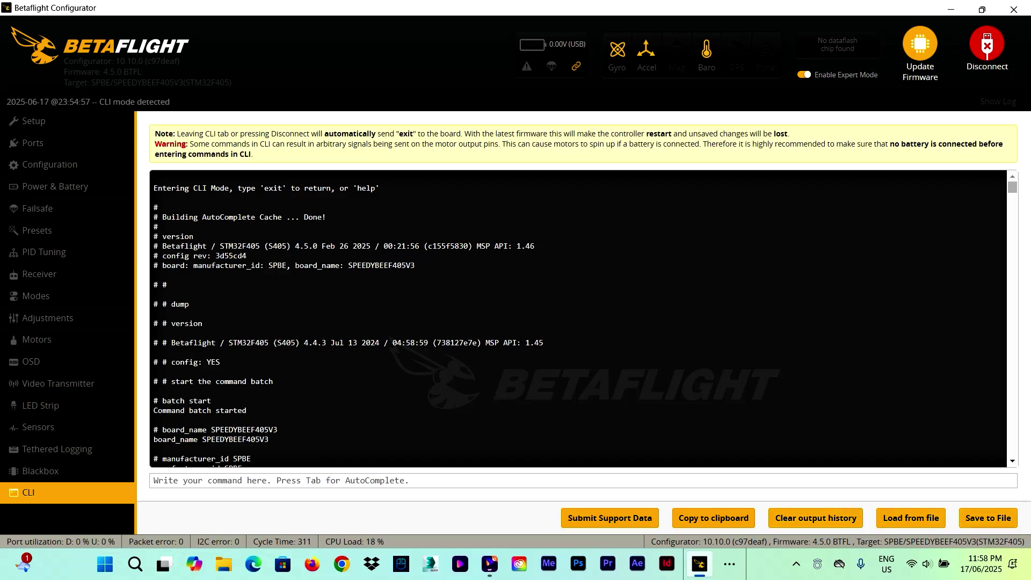
Store the restored configuration on the flight controller by running the save command in the CLI, rechecking the resource lines before executing it
{"action": "type", "text": "save"}
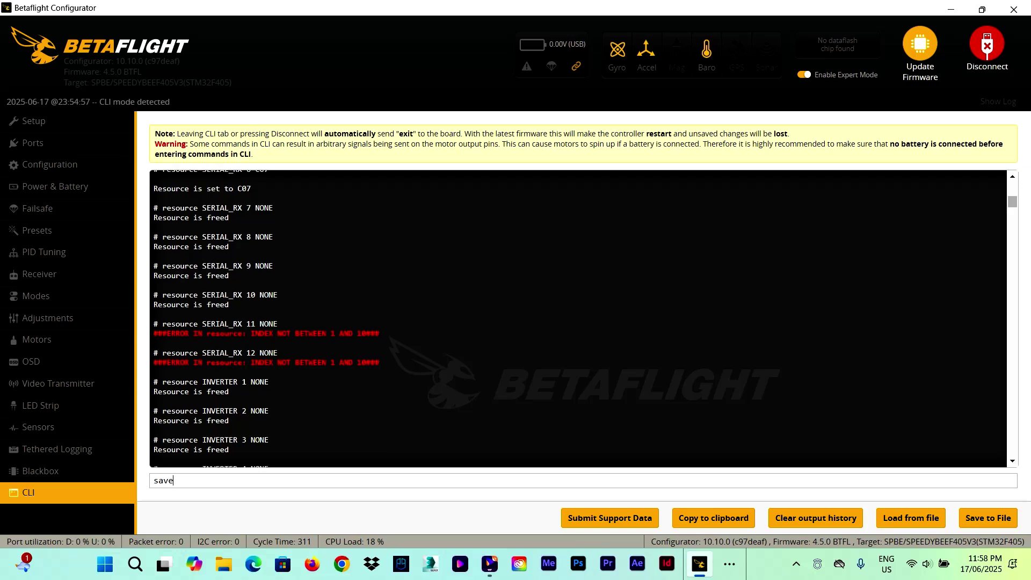
{"action": "scroll", "coordinate": [578, 318], "scroll_direction": "down", "scroll_amount": 4}
{"action": "scroll", "coordinate": [578, 319], "scroll_direction": "up", "scroll_amount": 3}
{"action": "scroll", "coordinate": [578, 318], "scroll_direction": "up", "scroll_amount": 2}
{"action": "scroll", "coordinate": [578, 319], "scroll_direction": "down", "scroll_amount": 12}
{"action": "scroll", "coordinate": [577, 318], "scroll_direction": "up", "scroll_amount": 3}
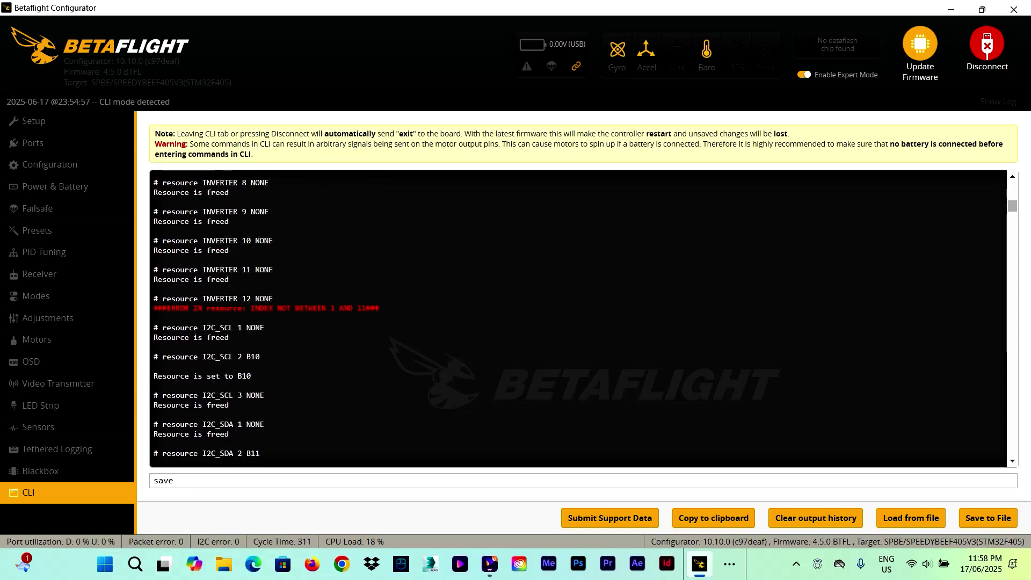
{"action": "scroll", "coordinate": [578, 319], "scroll_direction": "down", "scroll_amount": 10}
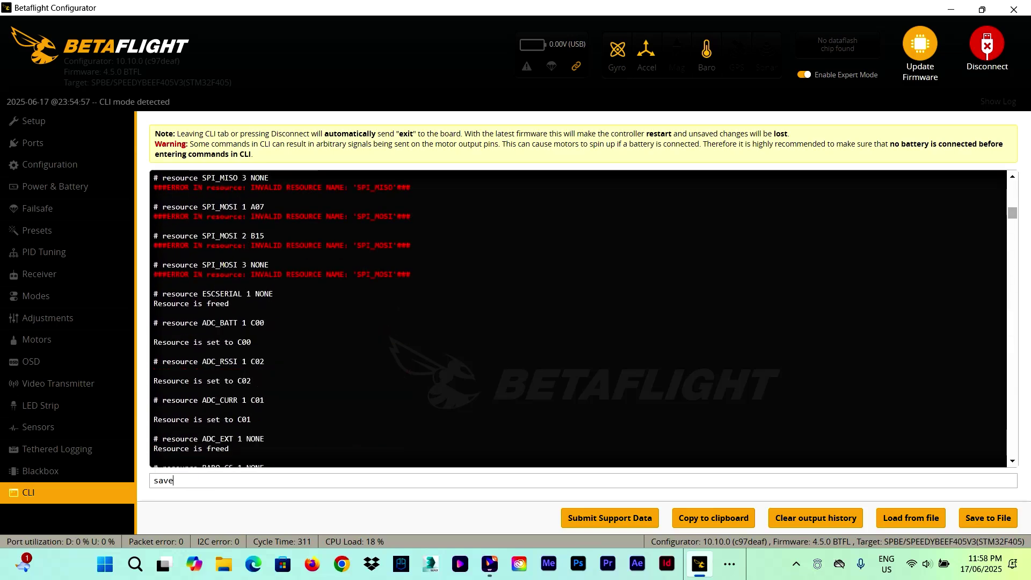
{"action": "scroll", "coordinate": [578, 319], "scroll_direction": "down", "scroll_amount": 5}
{"action": "scroll", "coordinate": [578, 318], "scroll_direction": "down", "scroll_amount": 5}
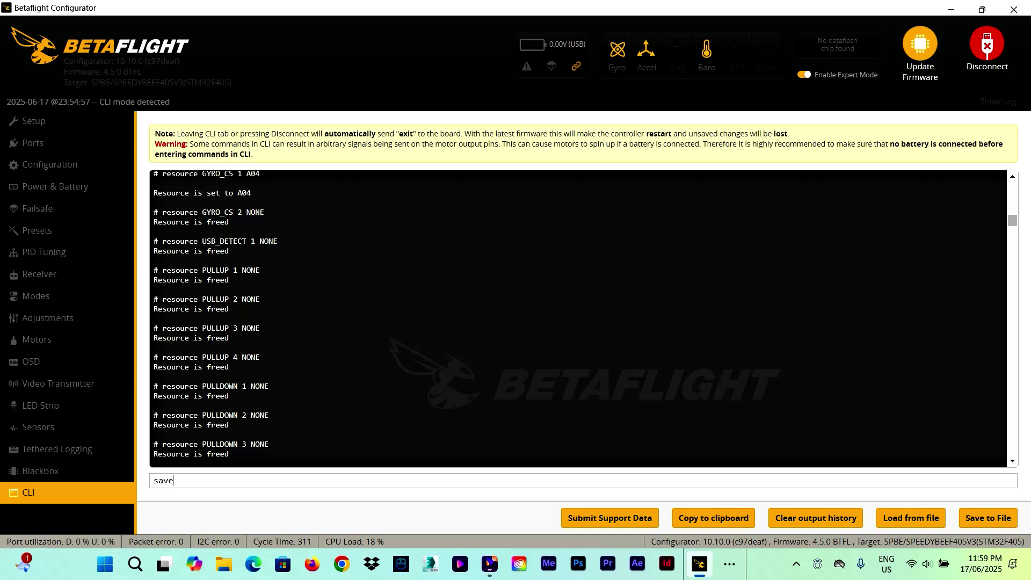
{"action": "key", "text": "Return"}
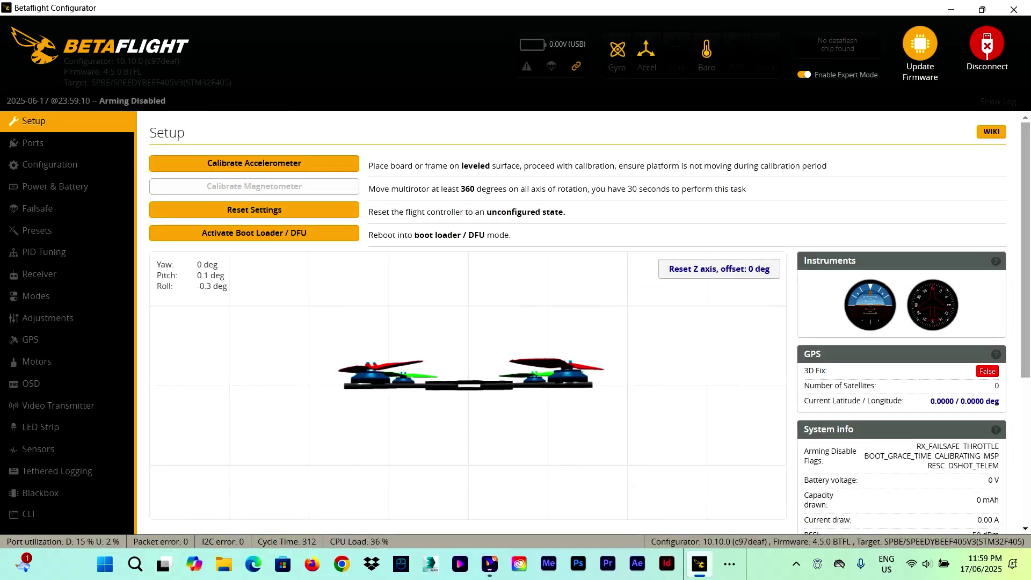
Check the restored serial port assignments and the general configuration, including personalization, other features and beeper settings
{"action": "scroll", "coordinate": [586, 323], "scroll_direction": "down", "scroll_amount": 4}
{"action": "left_click", "coordinate": [33, 142]}
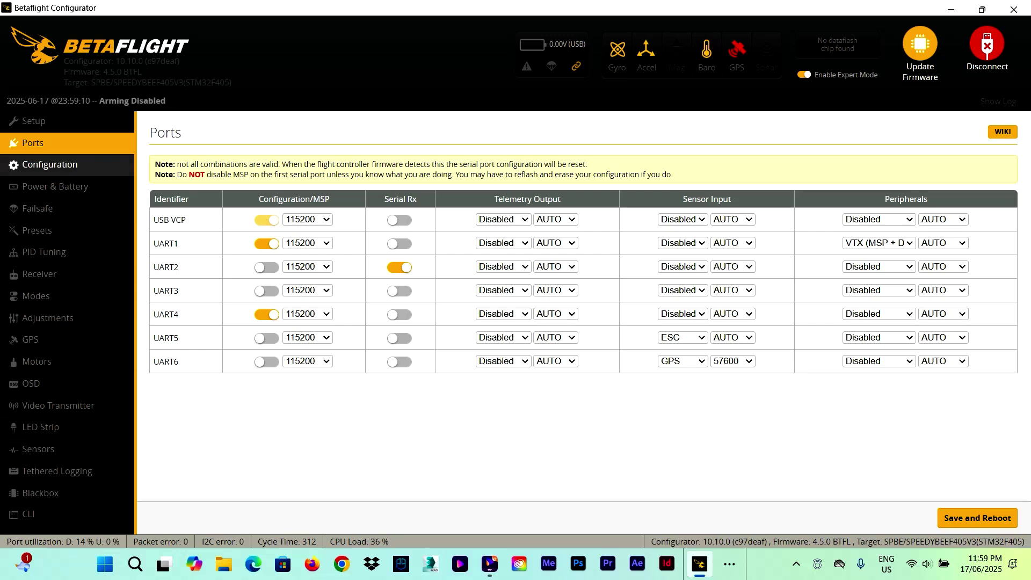
{"action": "left_click", "coordinate": [50, 164]}
{"action": "scroll", "coordinate": [991, 153], "scroll_direction": "down", "scroll_amount": 9}
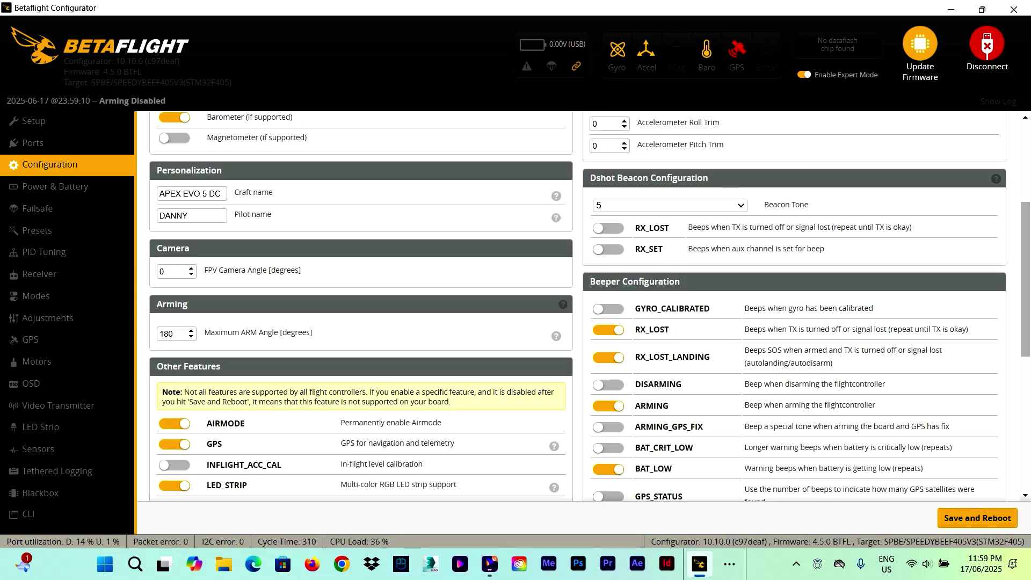
{"action": "scroll", "coordinate": [991, 153], "scroll_direction": "down", "scroll_amount": 2}
{"action": "scroll", "coordinate": [991, 152], "scroll_direction": "up", "scroll_amount": 6}
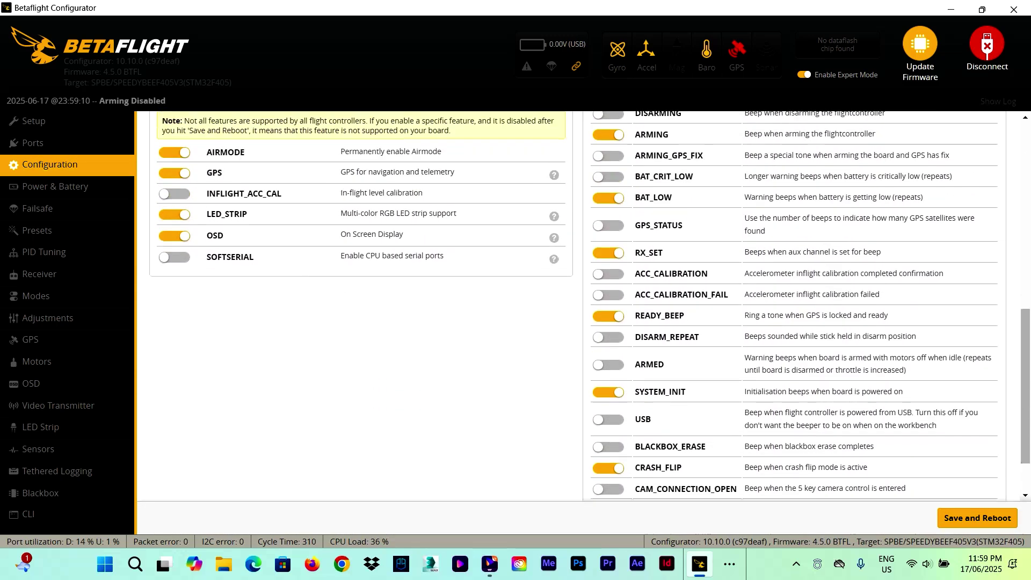
{"action": "scroll", "coordinate": [991, 152], "scroll_direction": "up", "scroll_amount": 2}
Check the restored power and battery values and the failsafe settings, including channel fallback and the Stage 2 procedure
{"action": "left_click", "coordinate": [55, 186]}
{"action": "scroll", "coordinate": [590, 307], "scroll_direction": "down", "scroll_amount": 1}
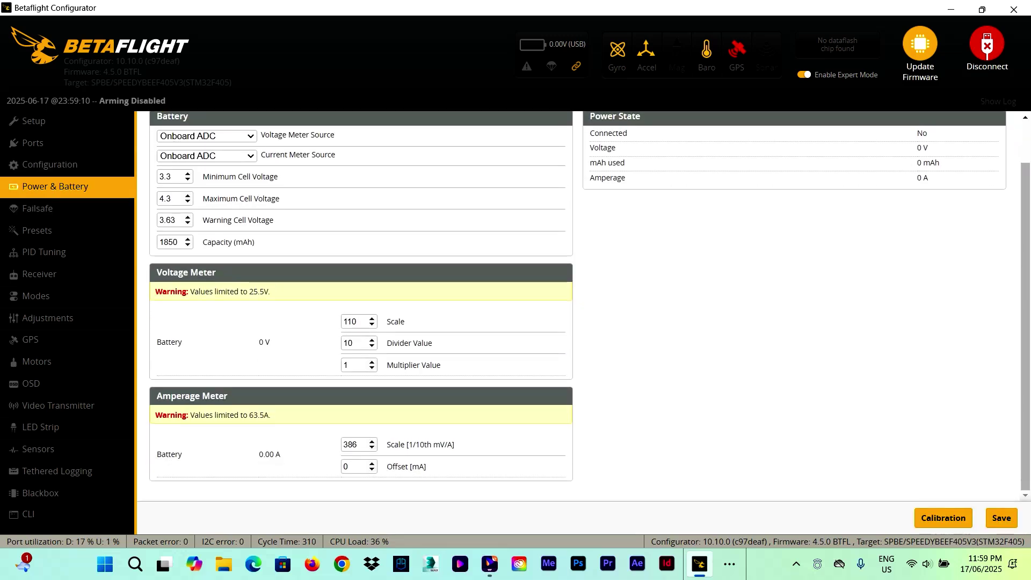
{"action": "left_click", "coordinate": [37, 208]}
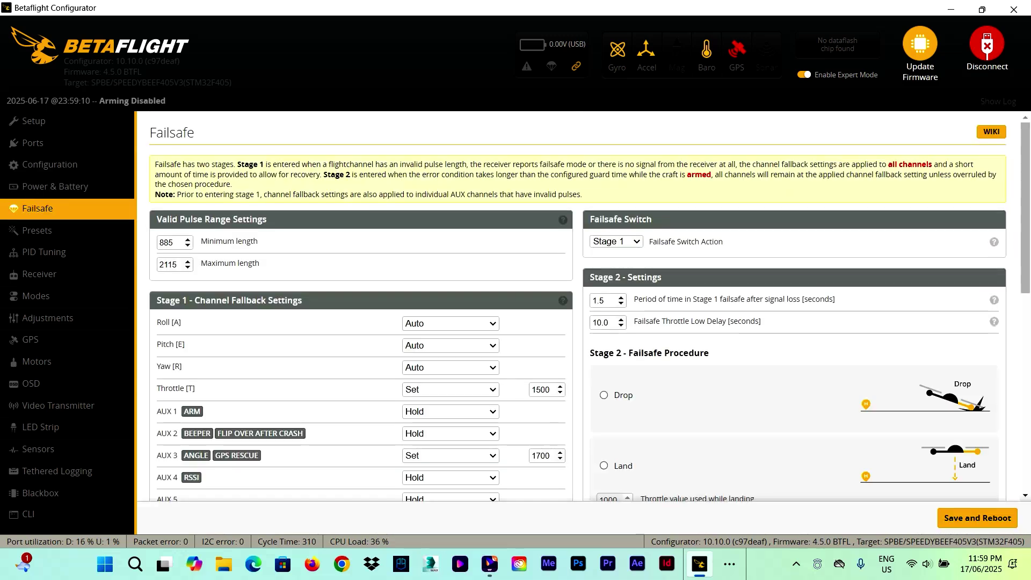
{"action": "scroll", "coordinate": [590, 307], "scroll_direction": "down", "scroll_amount": 3}
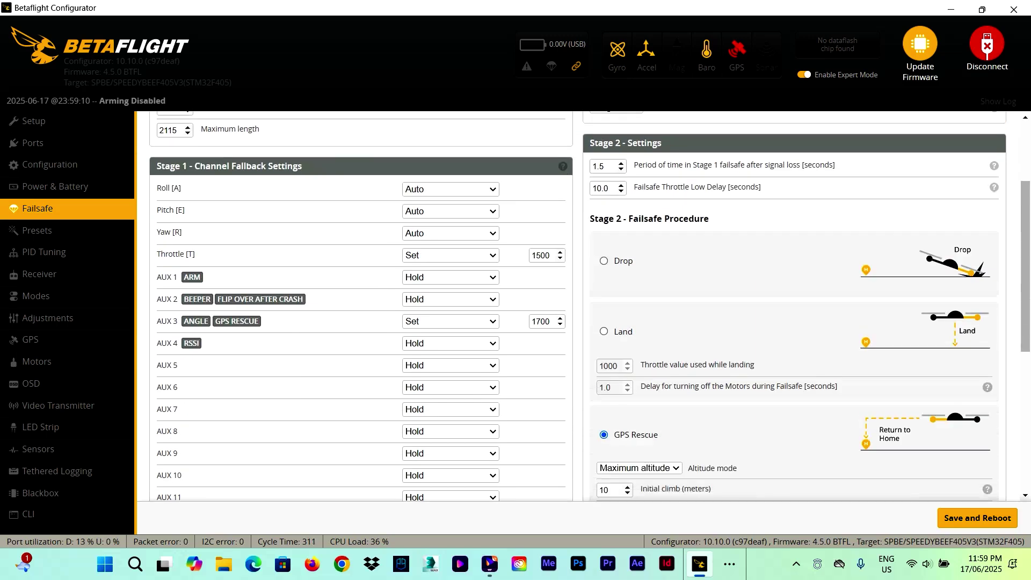
Check the restored PID tuning values along with the receiver and LED strip settings
{"action": "left_click", "coordinate": [44, 252]}
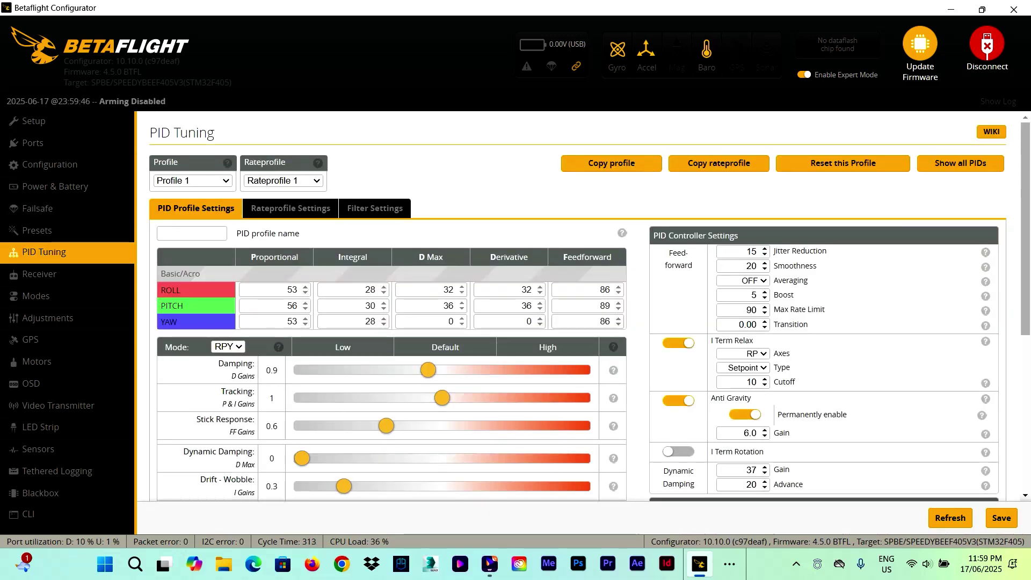
{"action": "scroll", "coordinate": [590, 307], "scroll_direction": "down", "scroll_amount": 3}
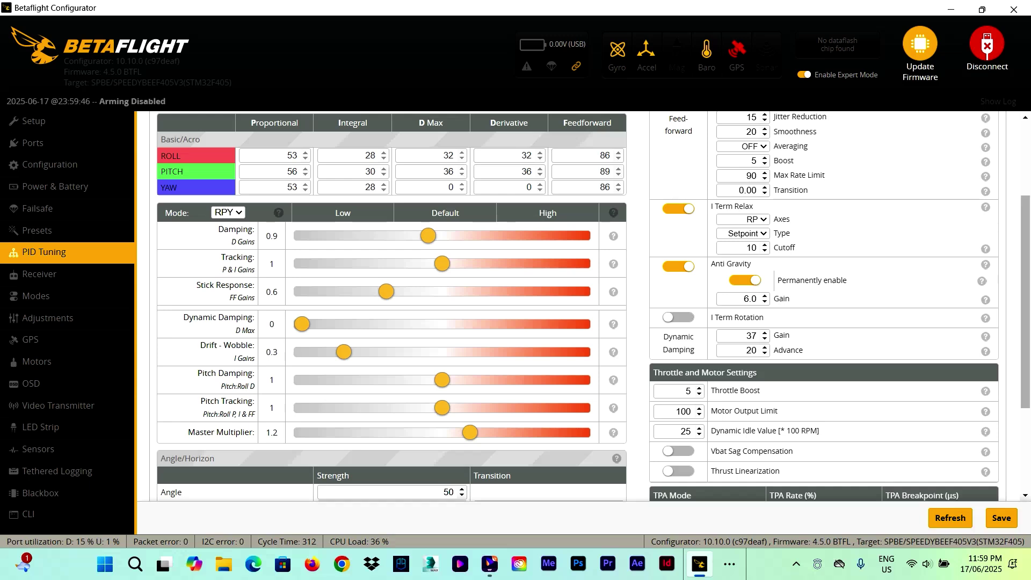
{"action": "left_click", "coordinate": [39, 274]}
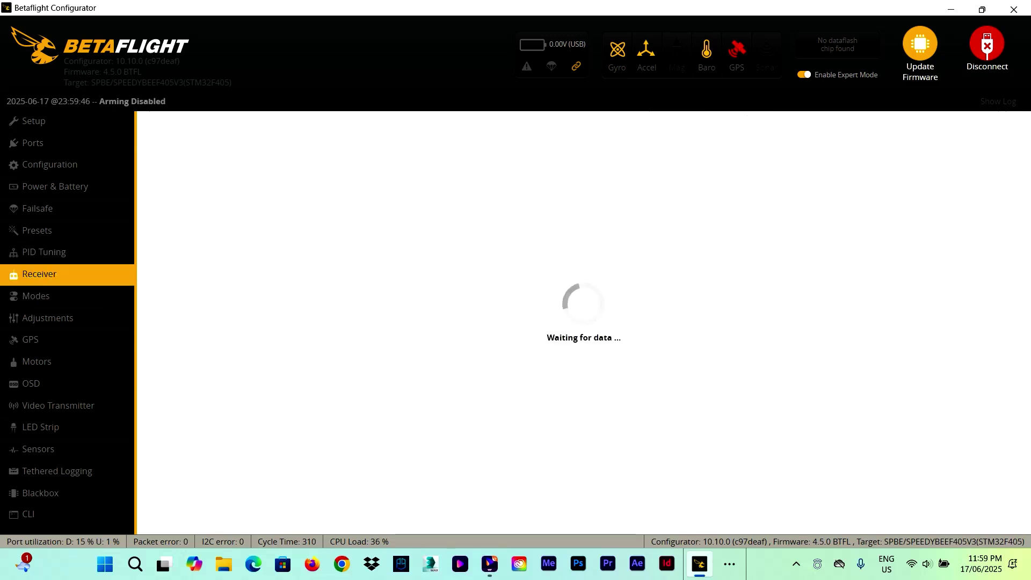
{"action": "left_click", "coordinate": [36, 296]}
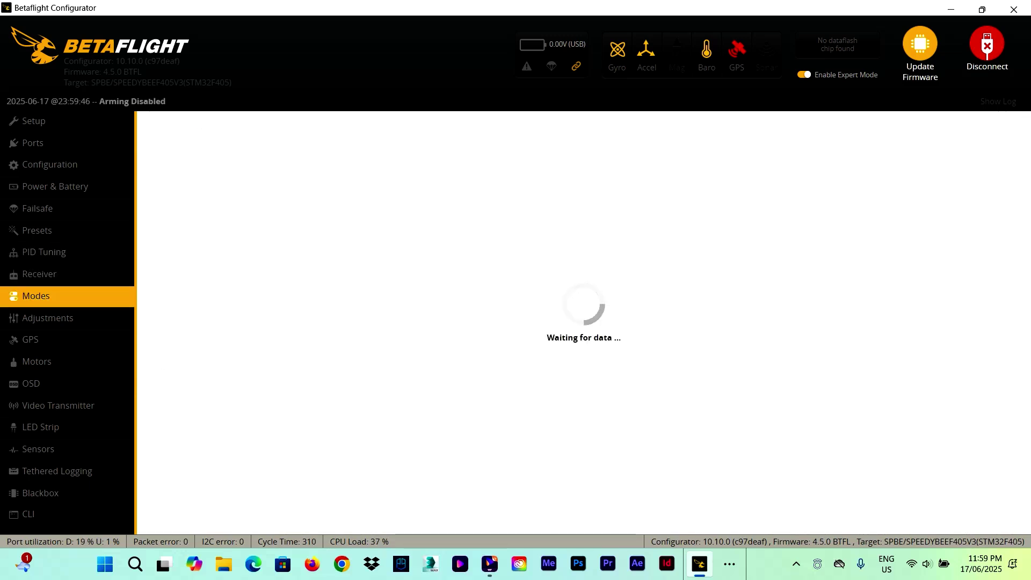
{"action": "left_click", "coordinate": [39, 274]}
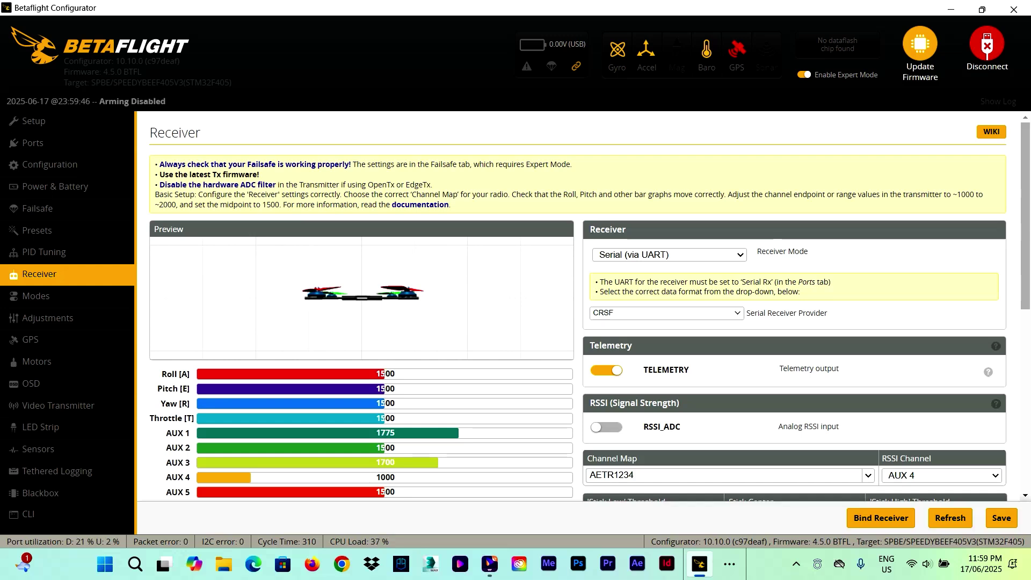
{"action": "left_click", "coordinate": [40, 427]}
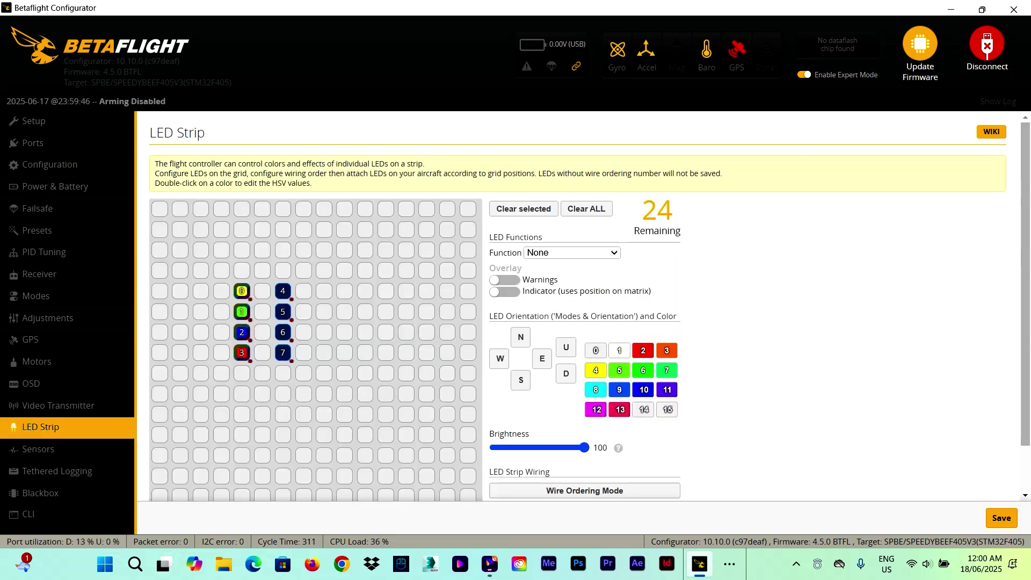